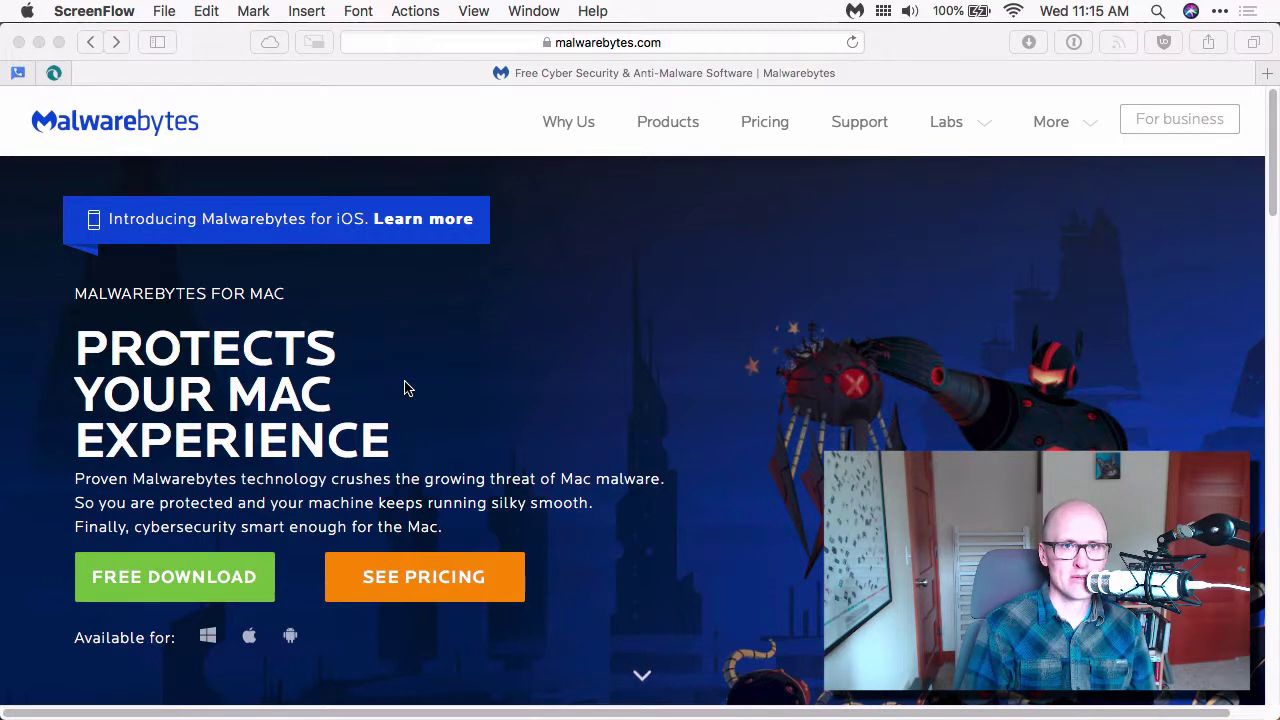
- From the Malwarebytes installer, go to the General settings of Security & Privacy and allow the blocked Malwarebytes Corporation system software
click(445, 336)
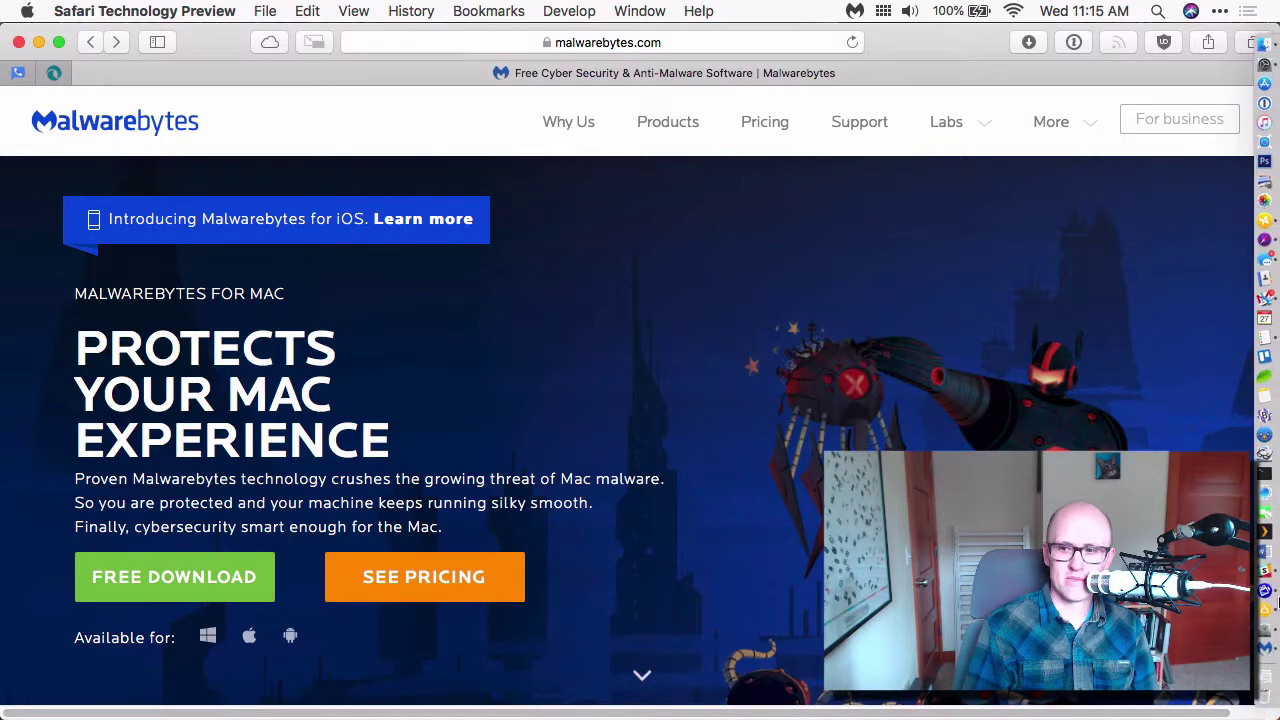
click(1268, 500)
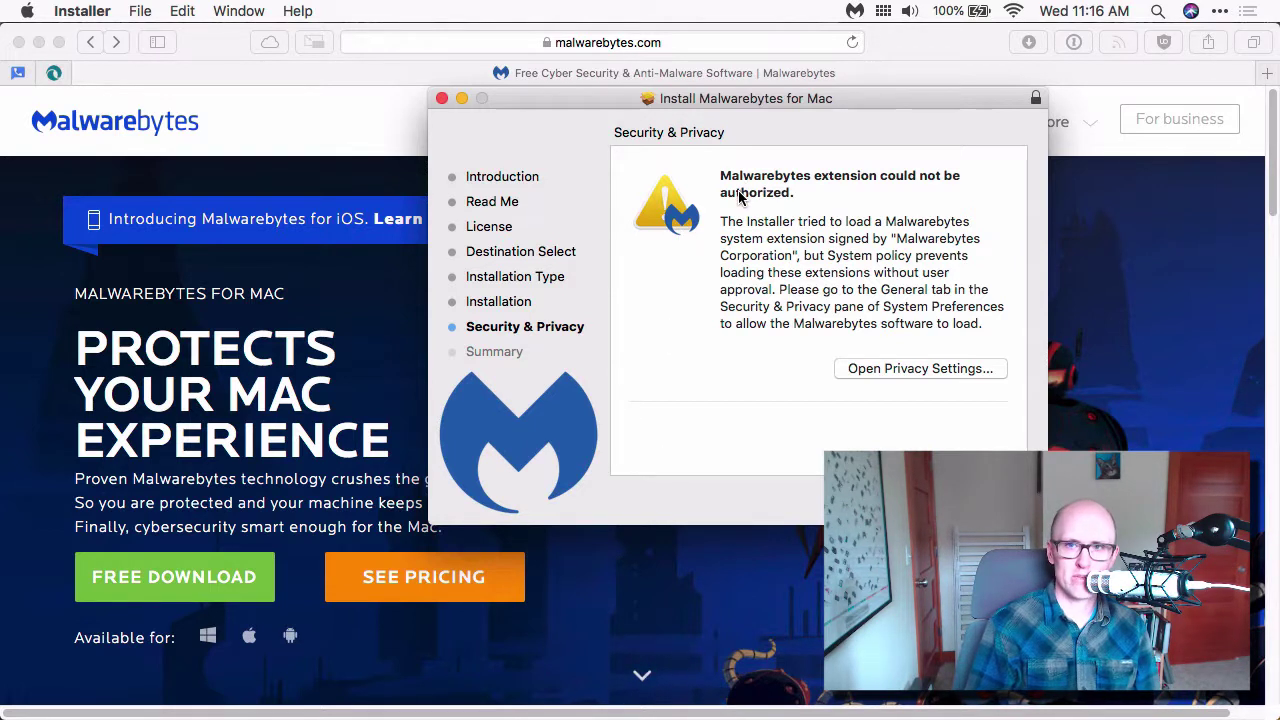
mouse_move(1266, 232)
click(1267, 68)
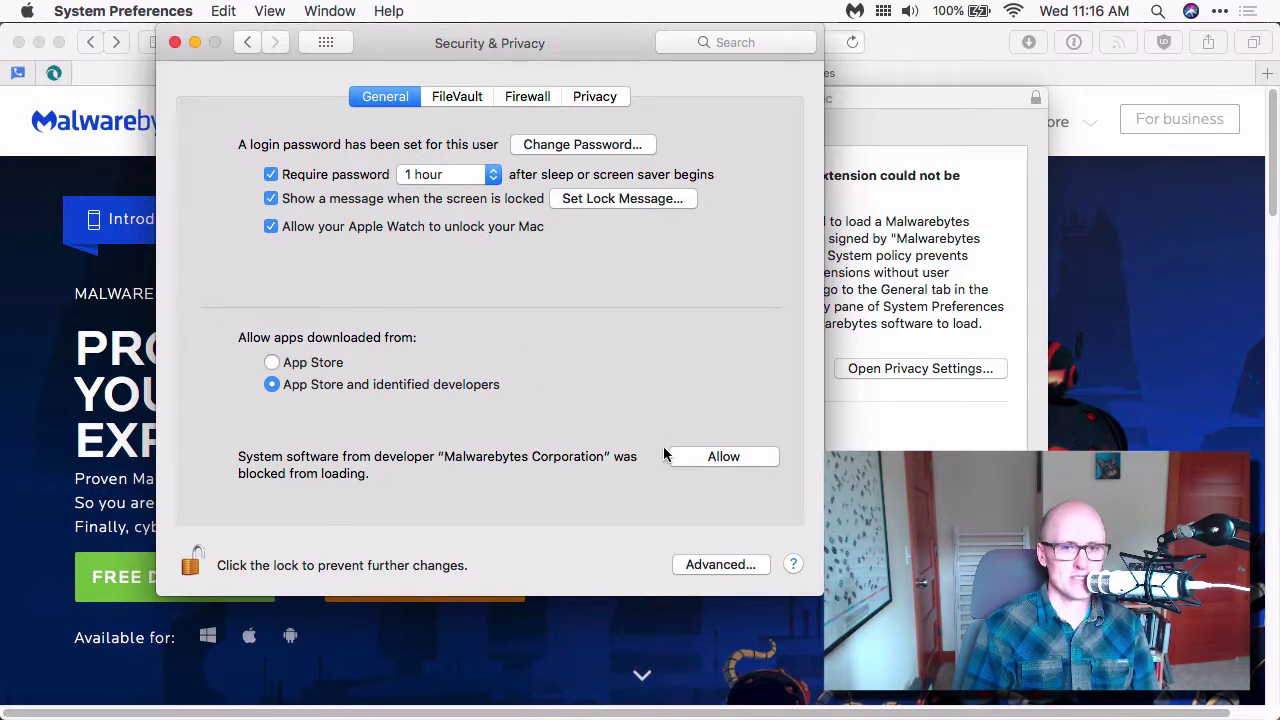
click(704, 461)
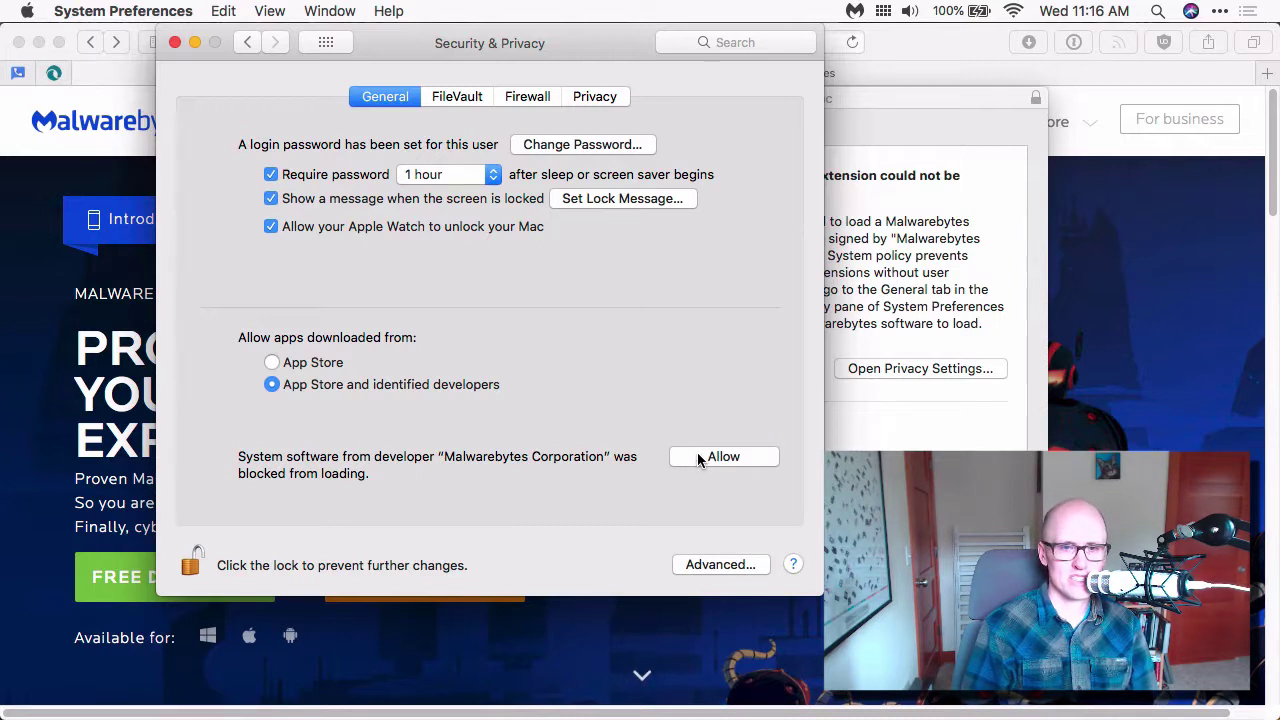
click(697, 457)
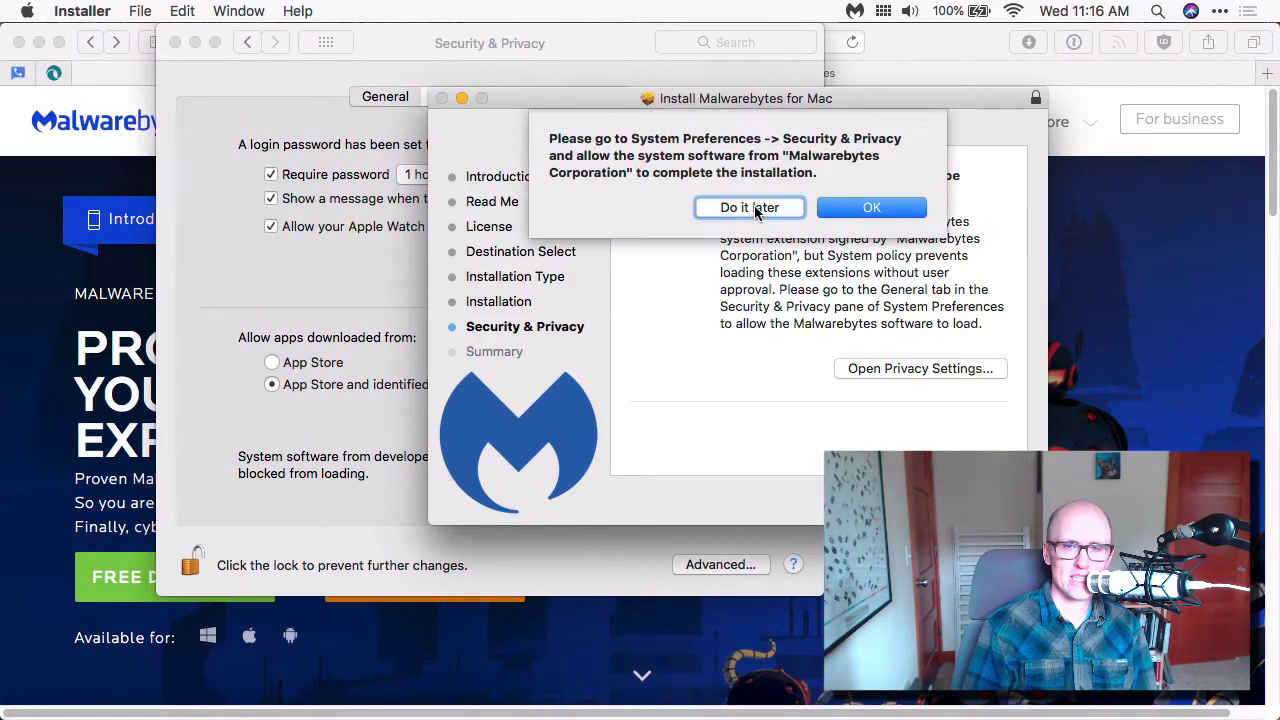
- Postpone the extension approval with Do it later, finish the Malwarebytes installer and close the Security & Privacy window
click(731, 210)
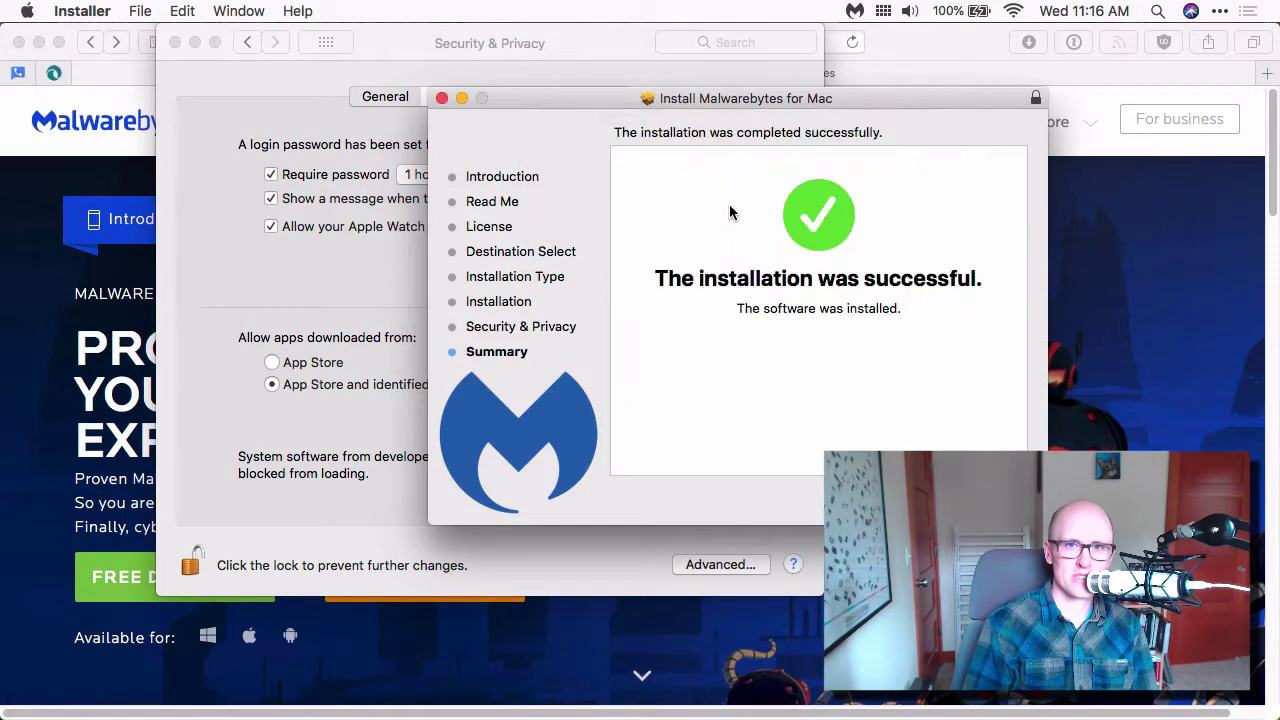
click(988, 497)
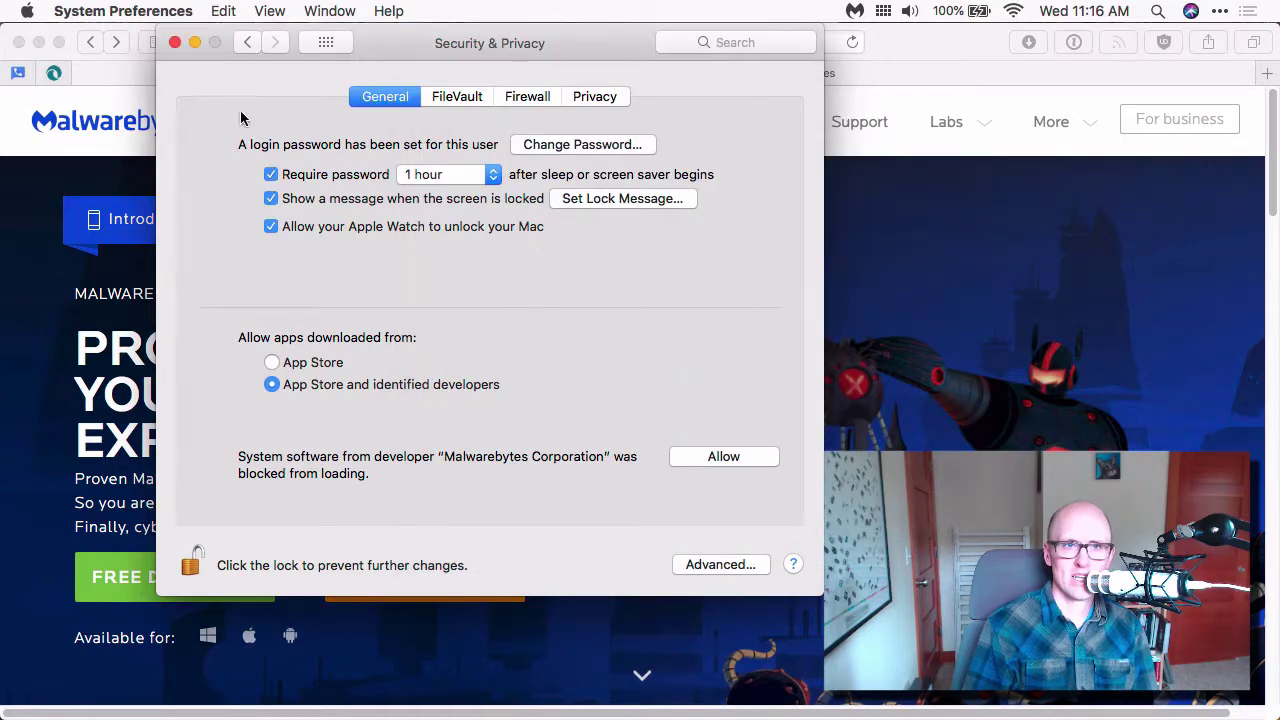
click(175, 43)
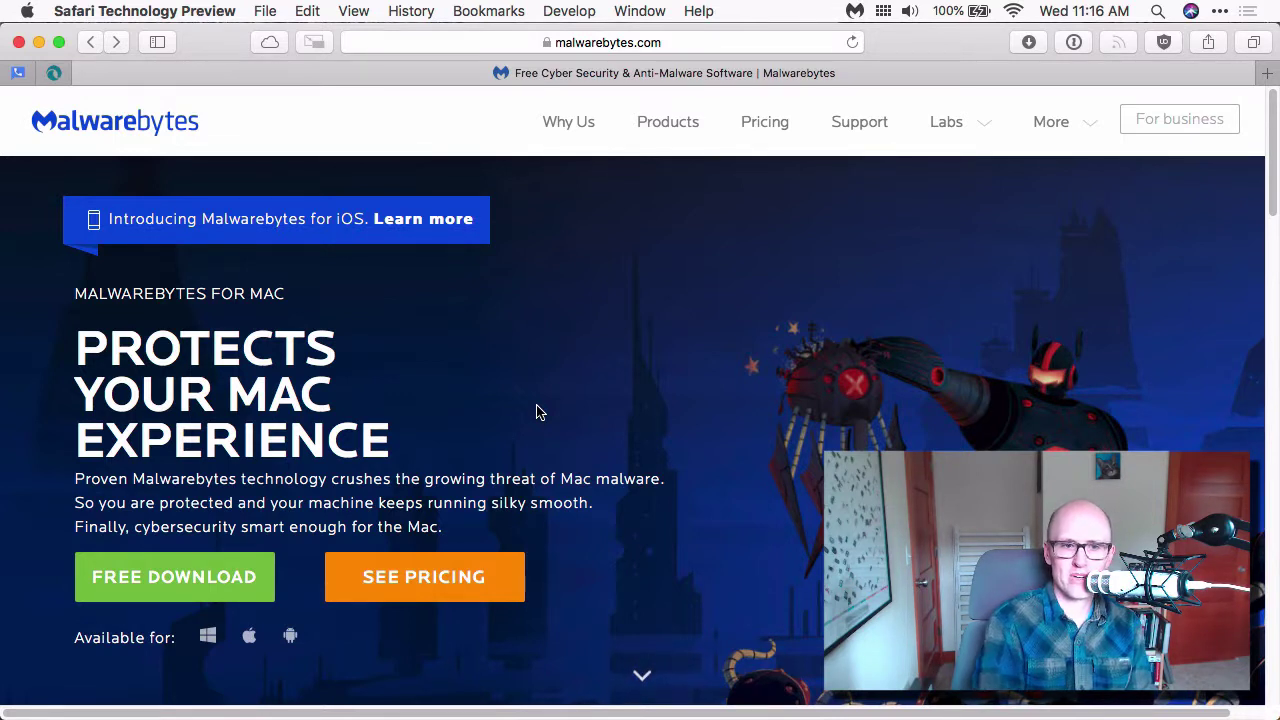
- View the Malwarebytes pricing page, and start a threat scan in the Malwarebytes app
click(413, 584)
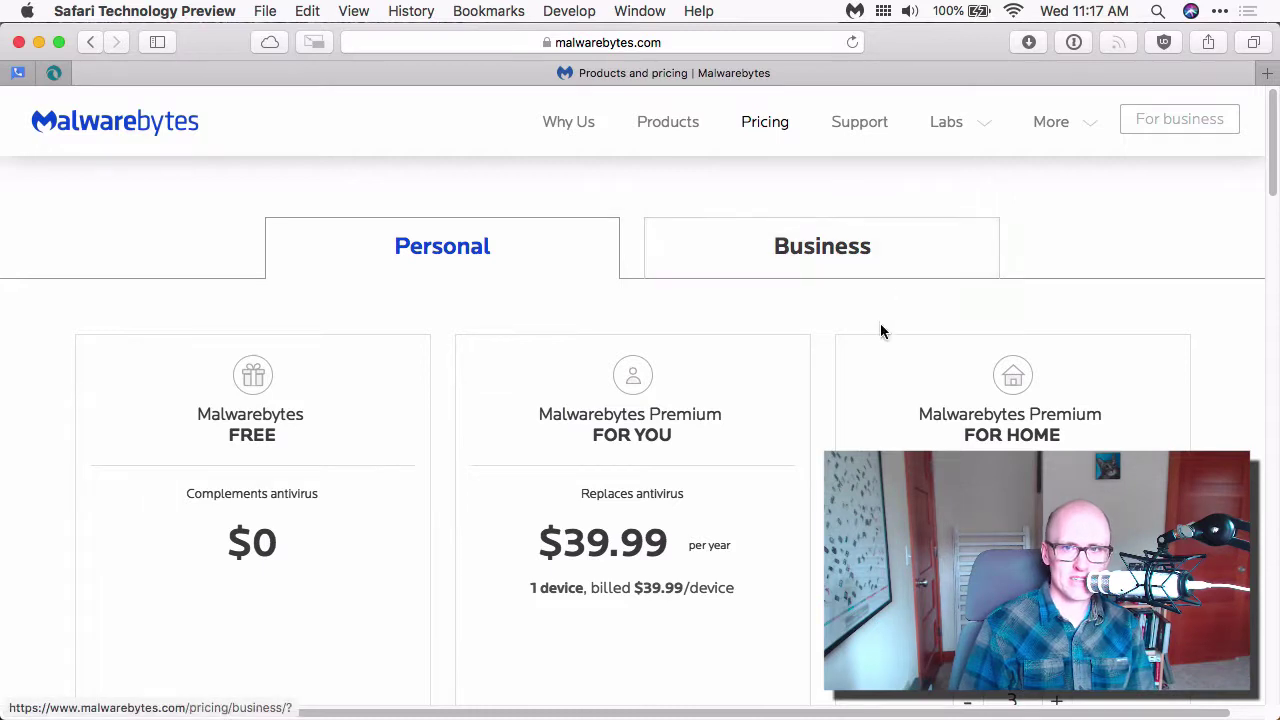
click(1268, 658)
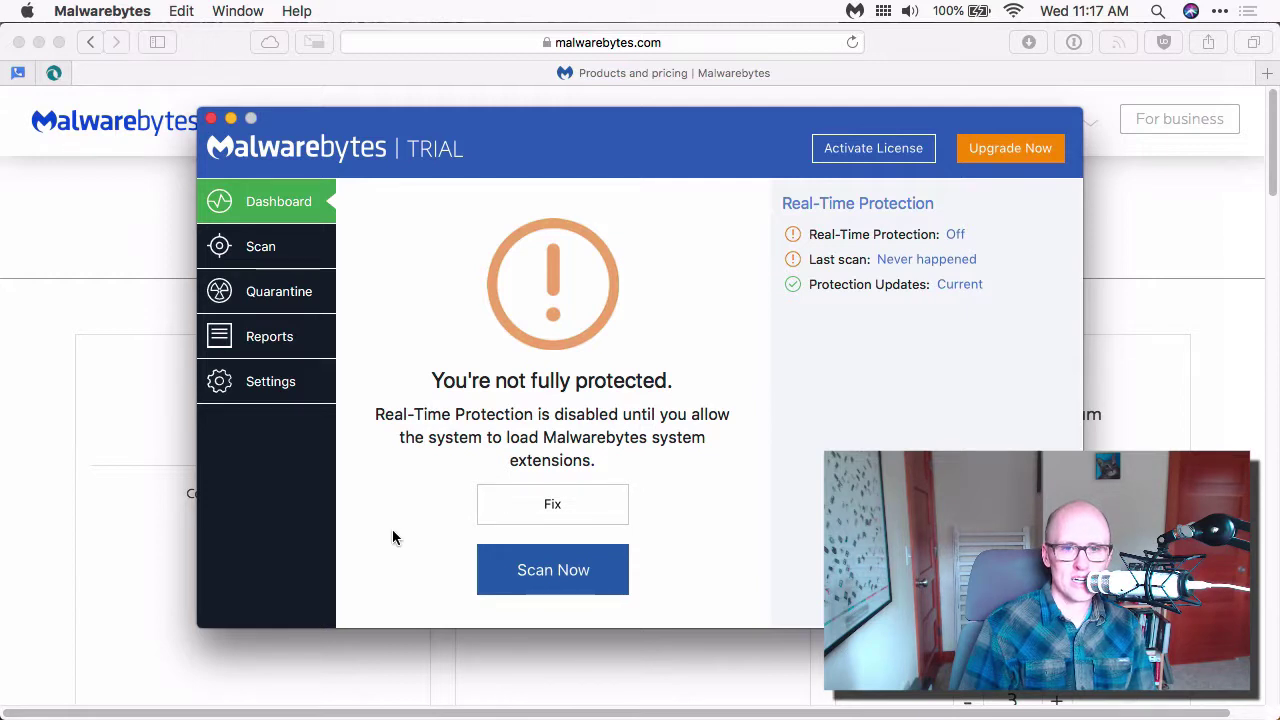
click(538, 581)
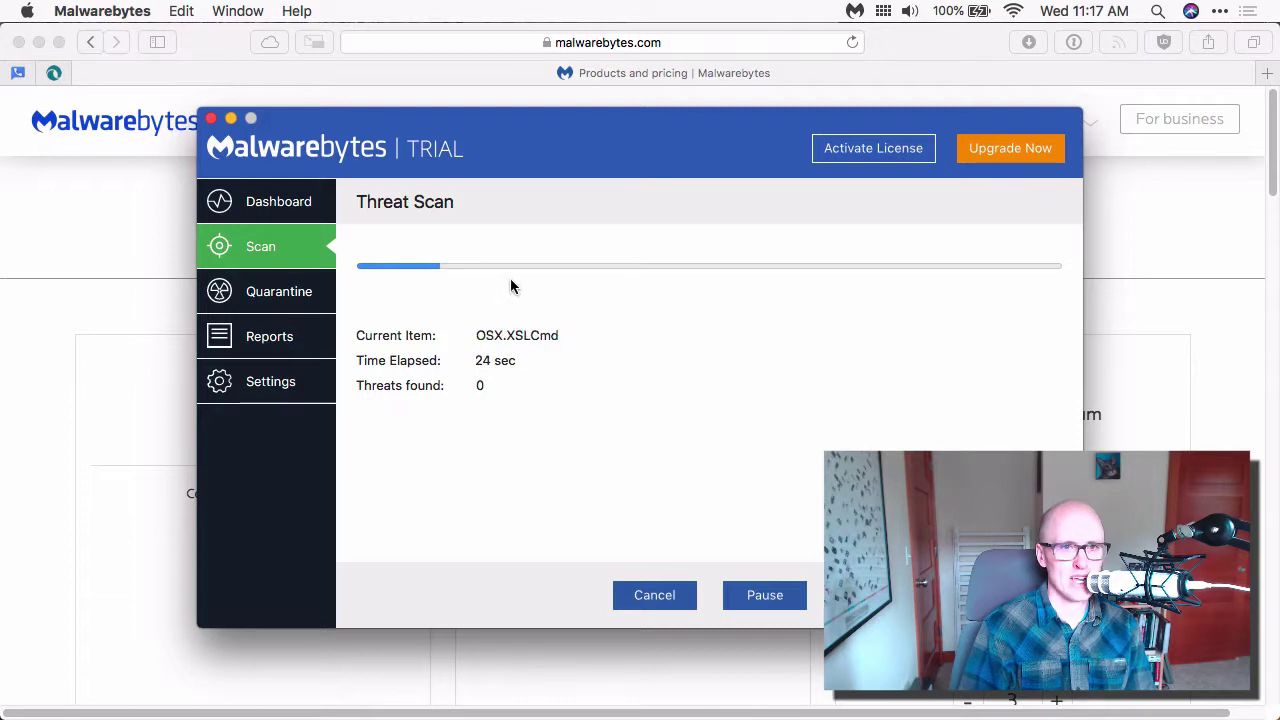
- Deactivate the Premium trial in the Malwarebytes account preferences and close the preferences
click(100, 8)
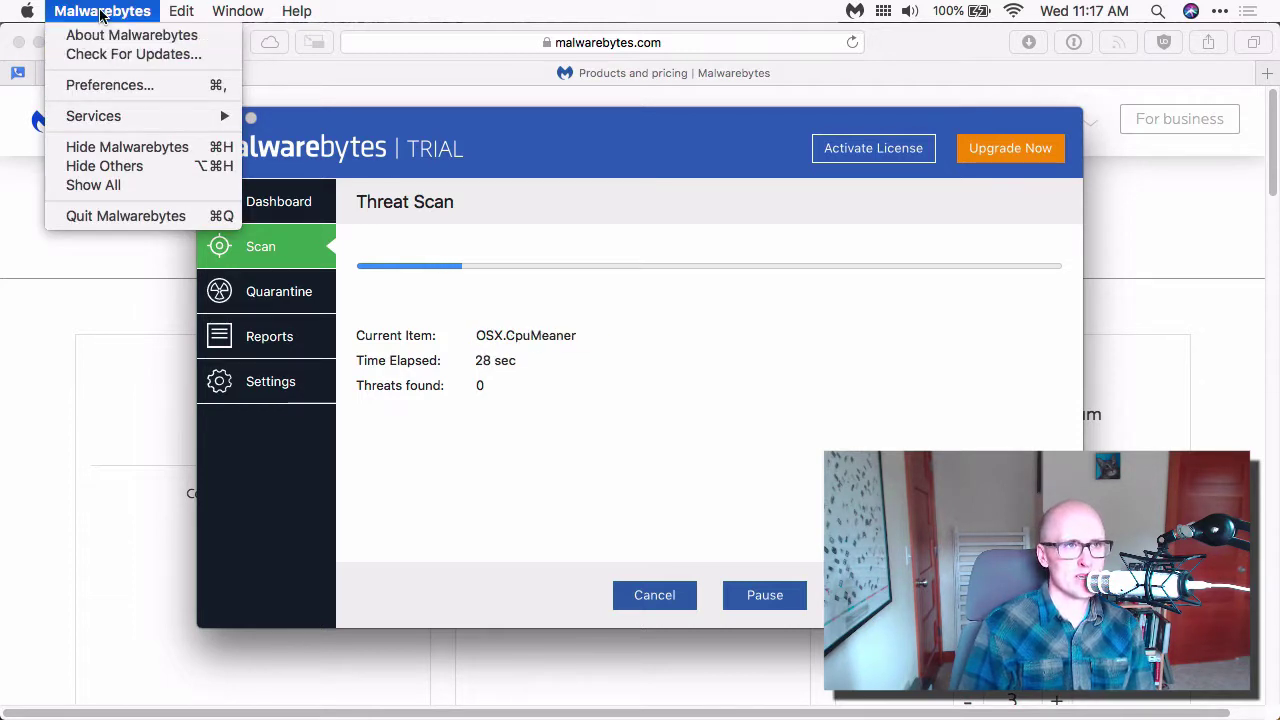
click(114, 84)
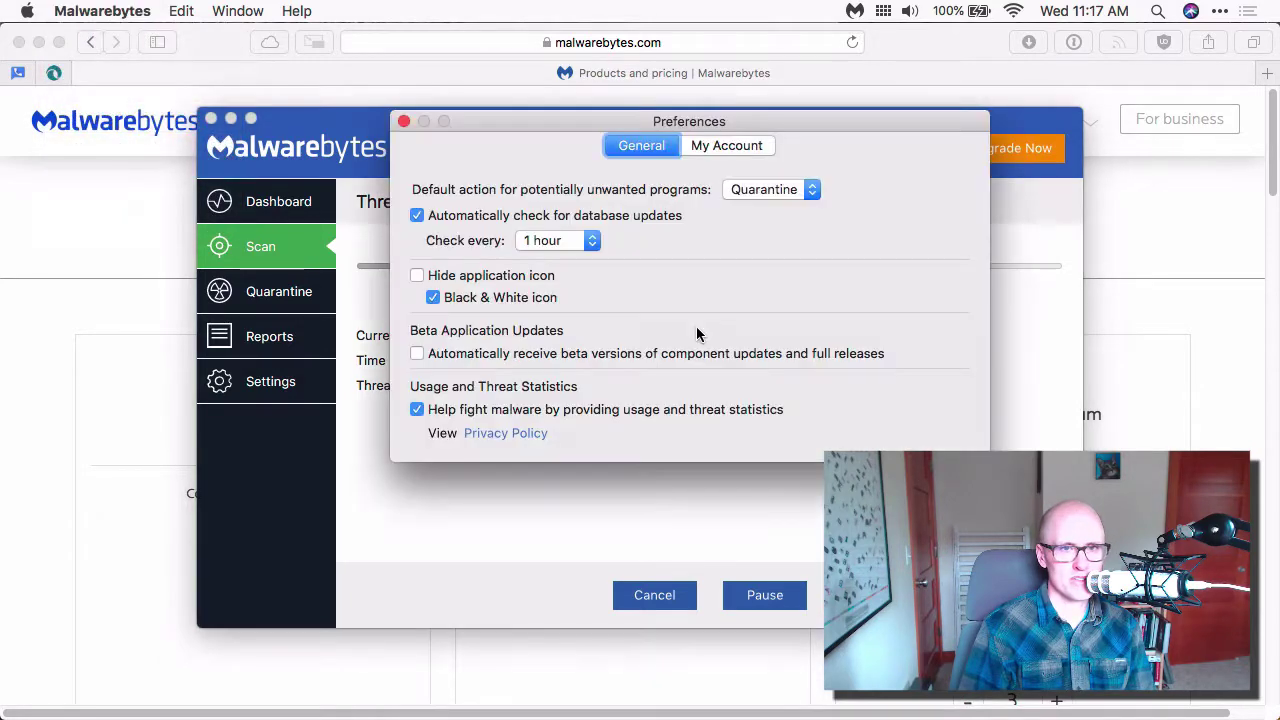
click(715, 147)
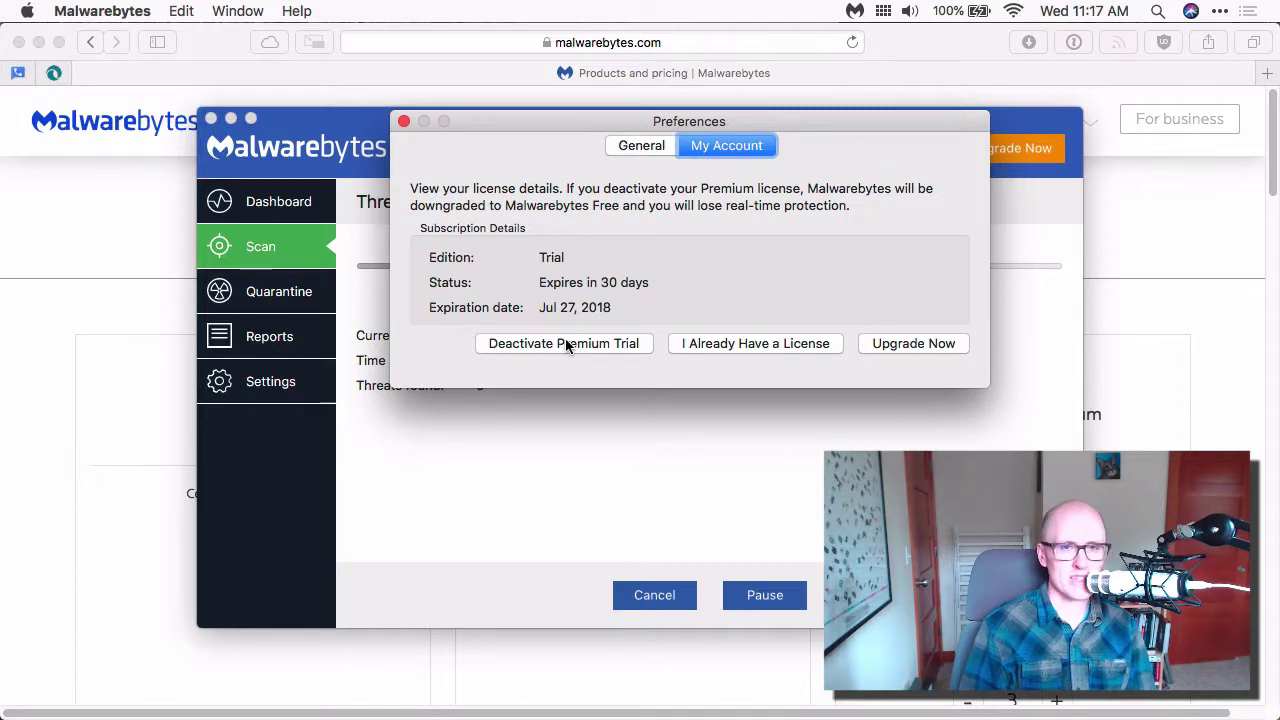
click(565, 343)
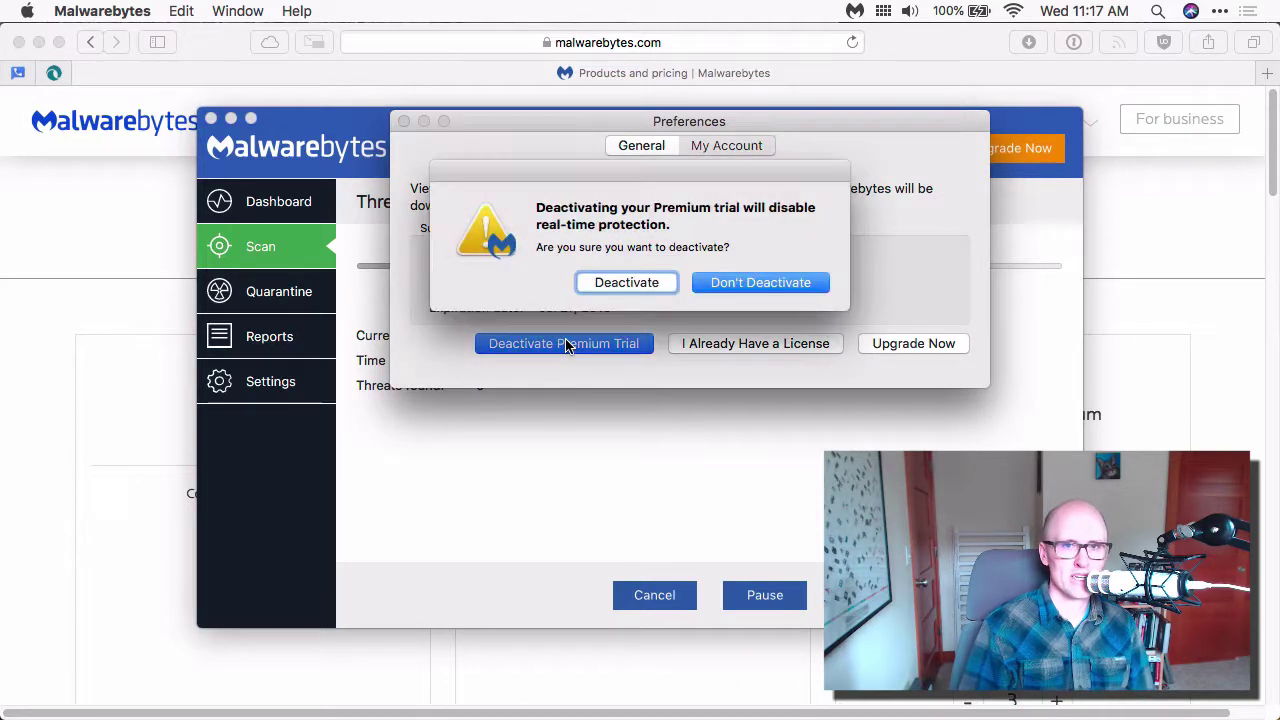
click(646, 285)
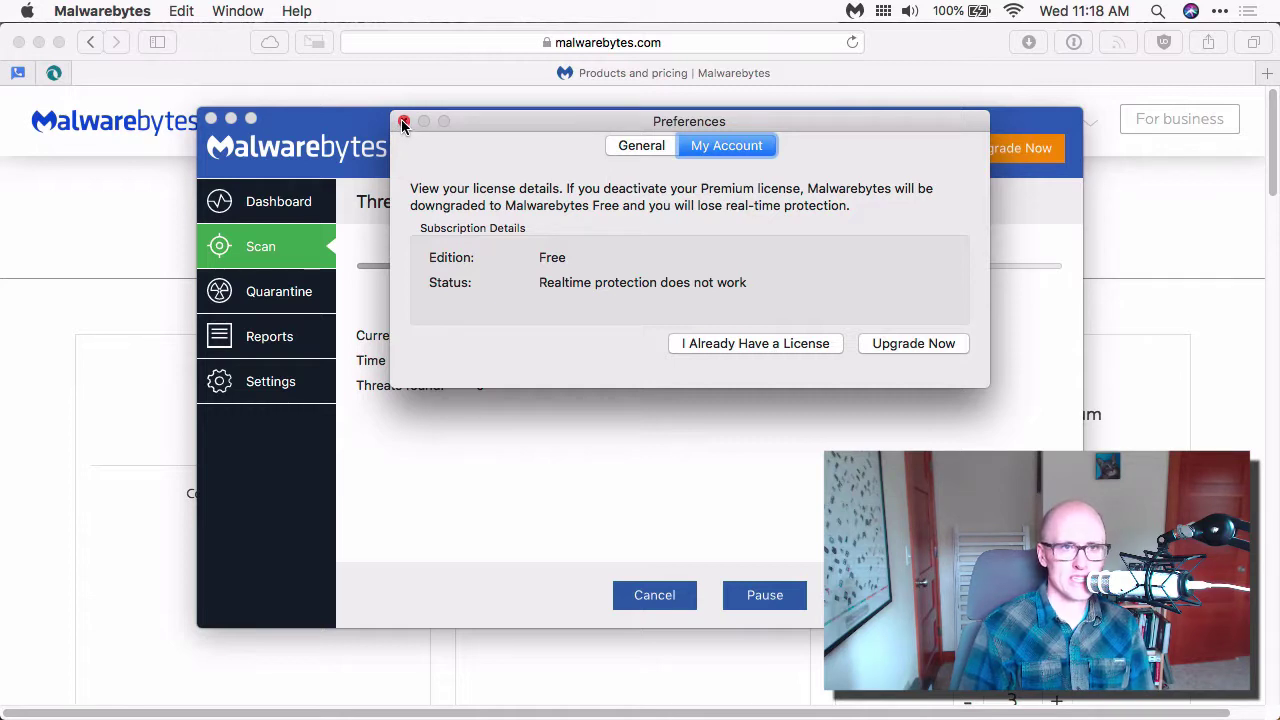
click(403, 122)
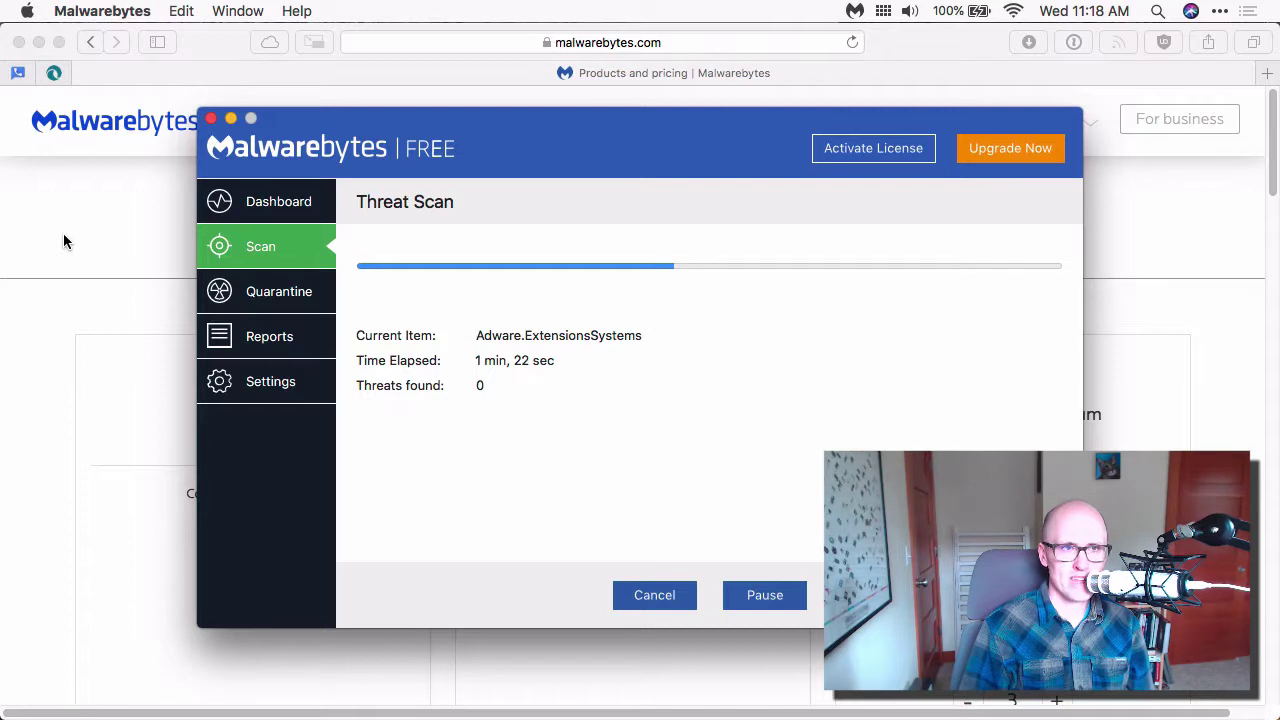
- Switch to Safari Technology Preview and inspect its installed extensions, including Affiliatizer For Safari, and its homepage setting
click(74, 240)
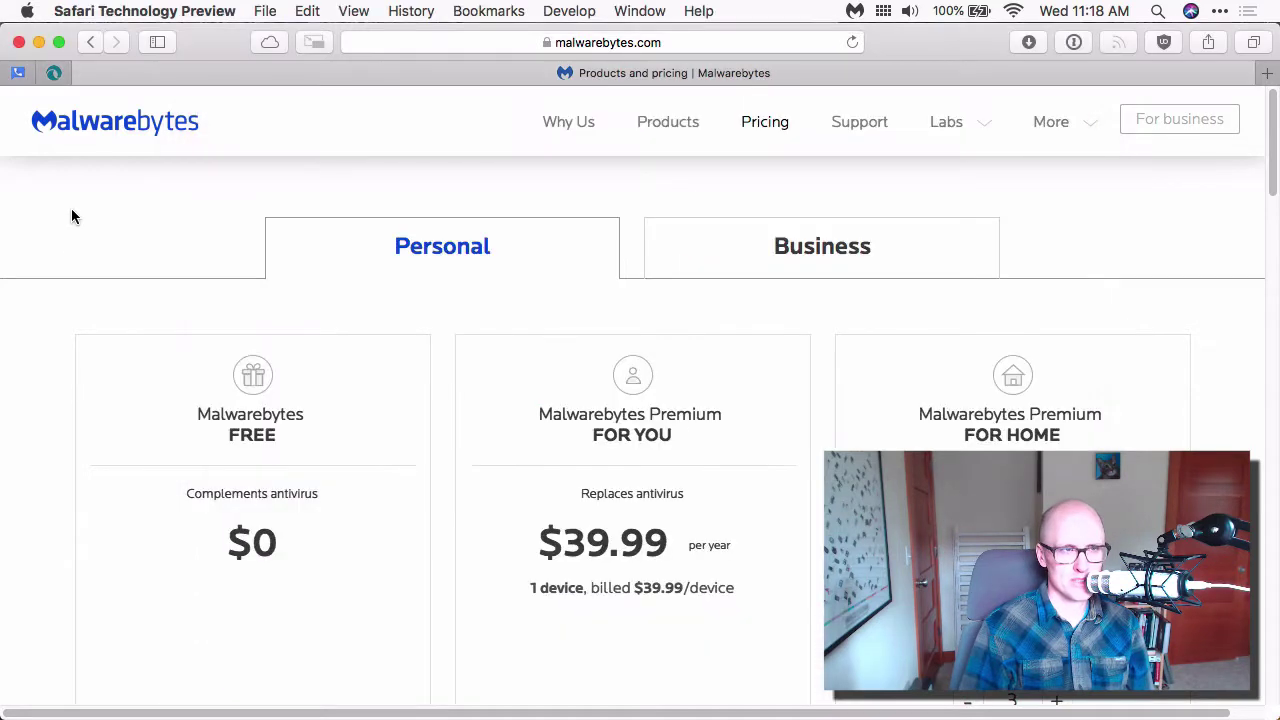
click(133, 9)
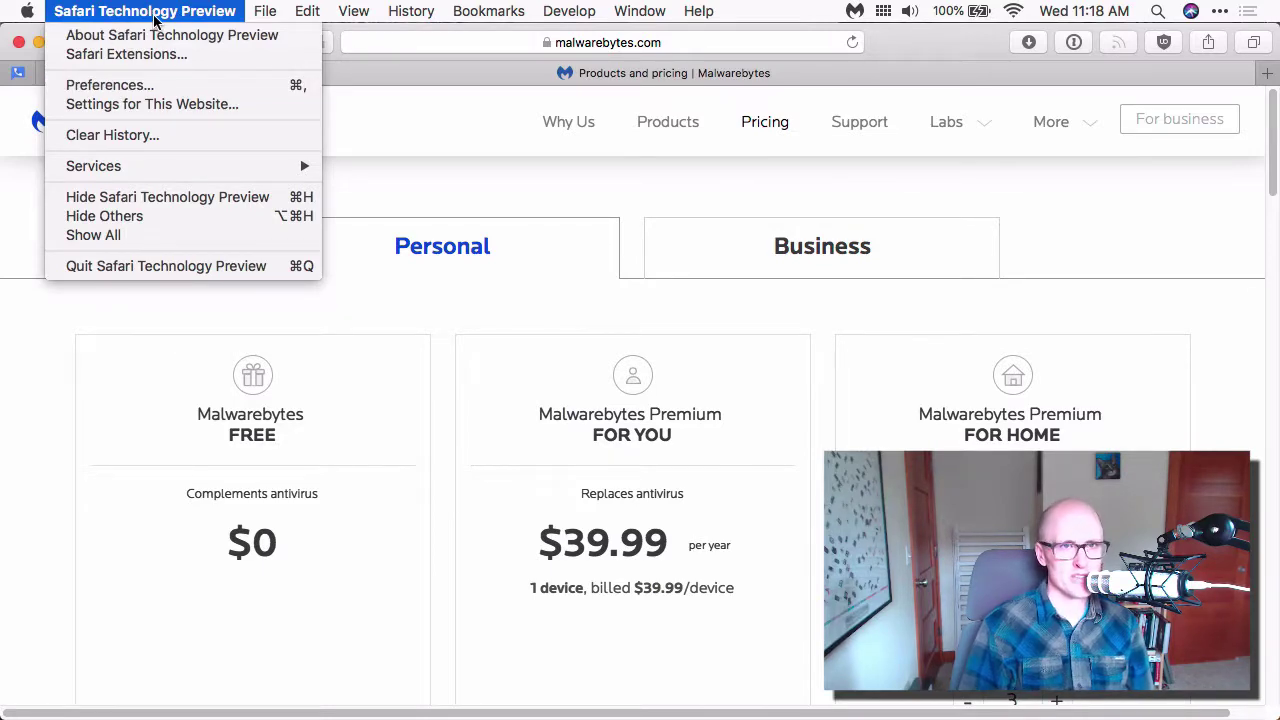
click(137, 87)
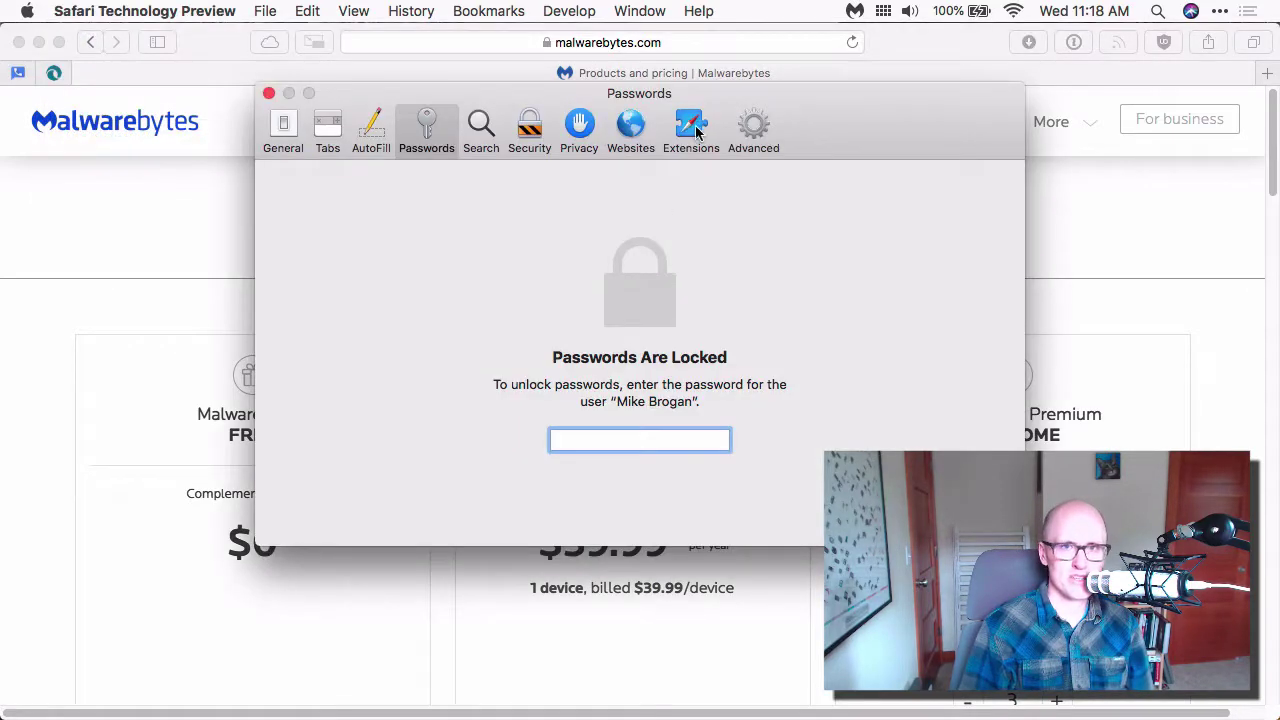
click(690, 138)
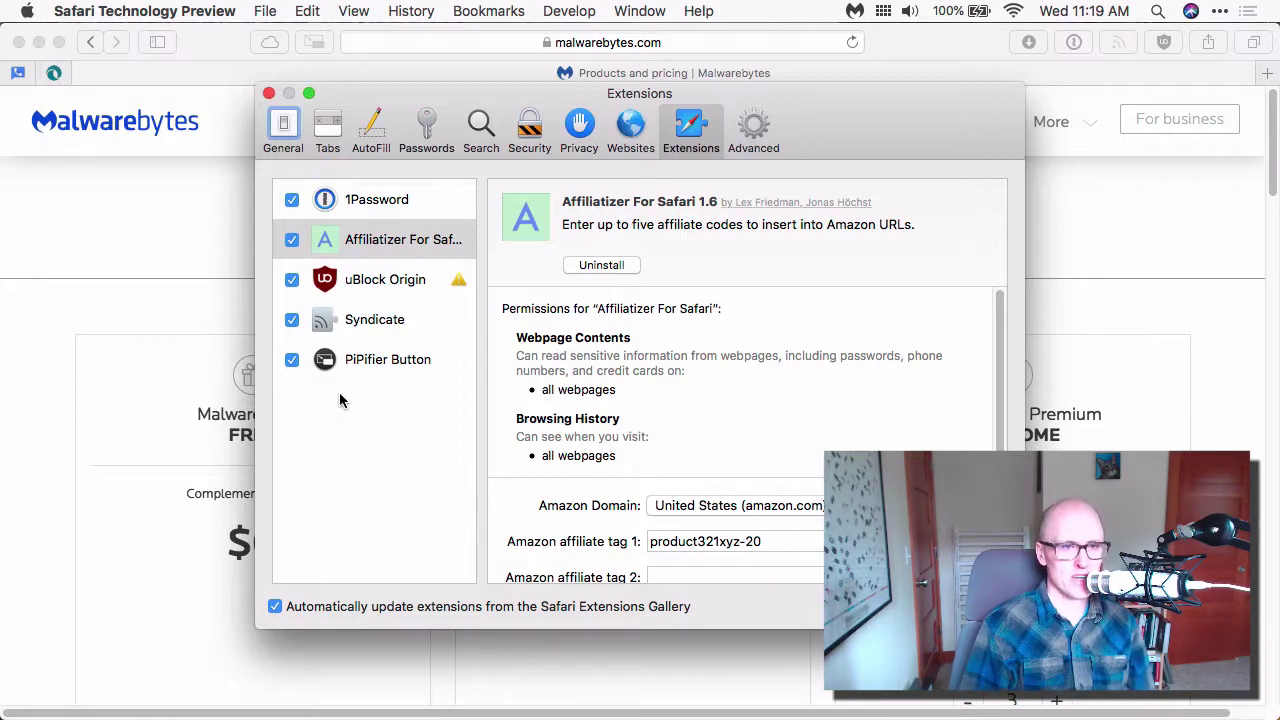
click(420, 252)
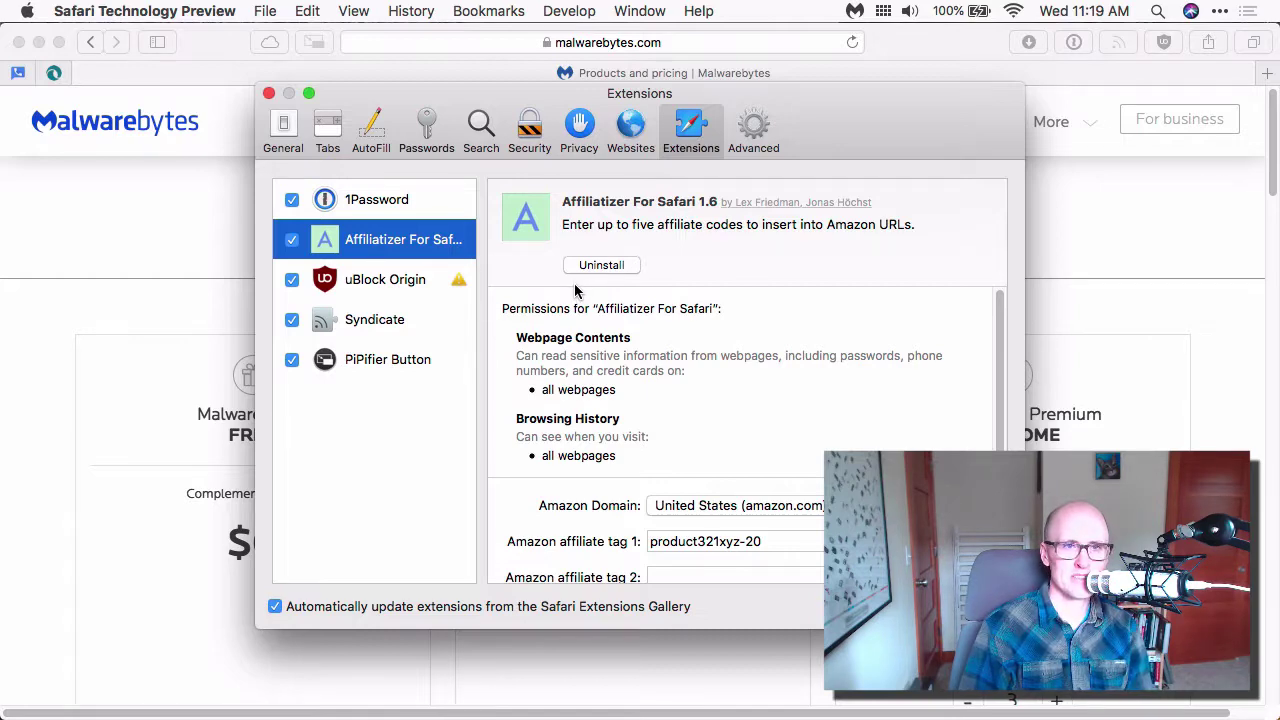
click(281, 132)
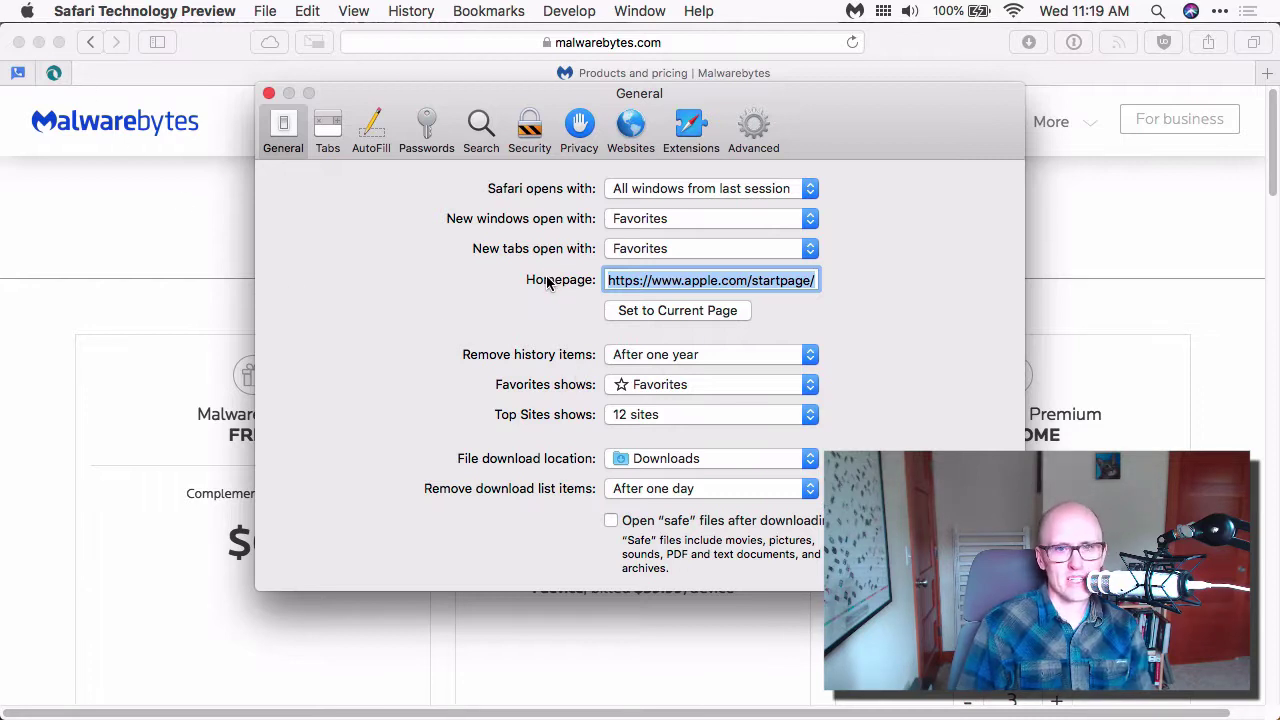
- Look through the available panes in System Preferences and close it
click(27, 12)
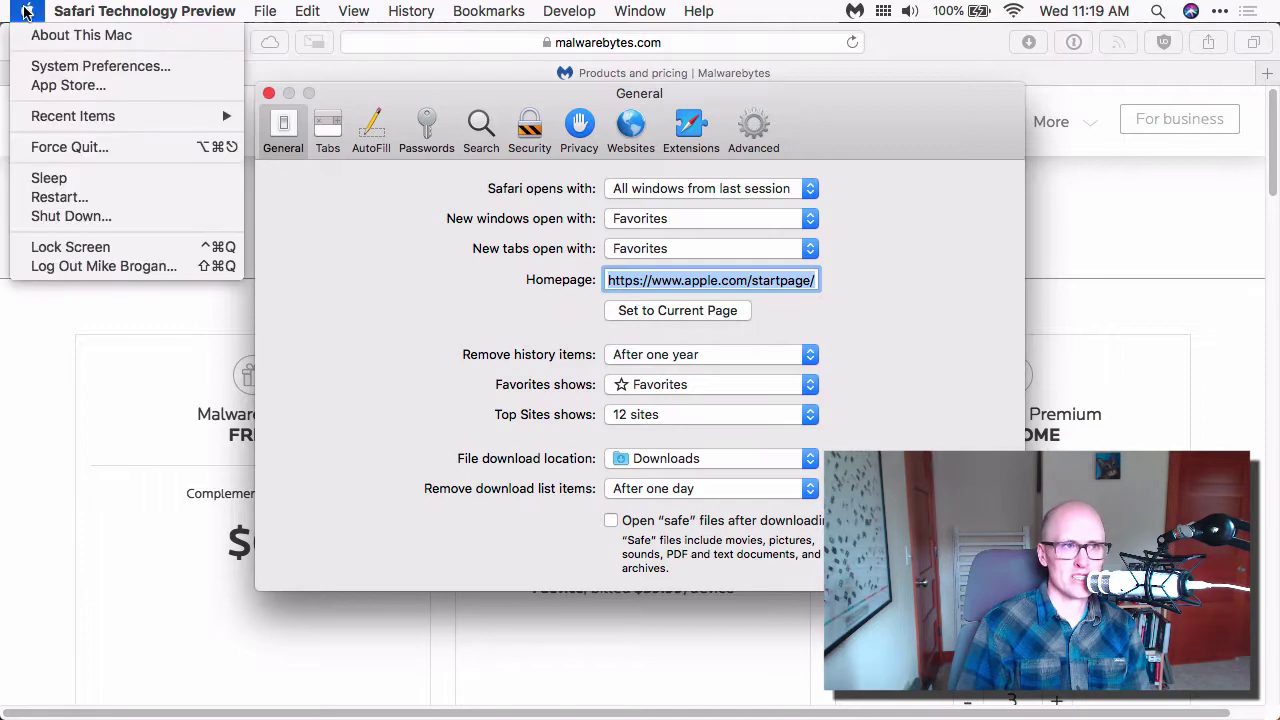
click(36, 66)
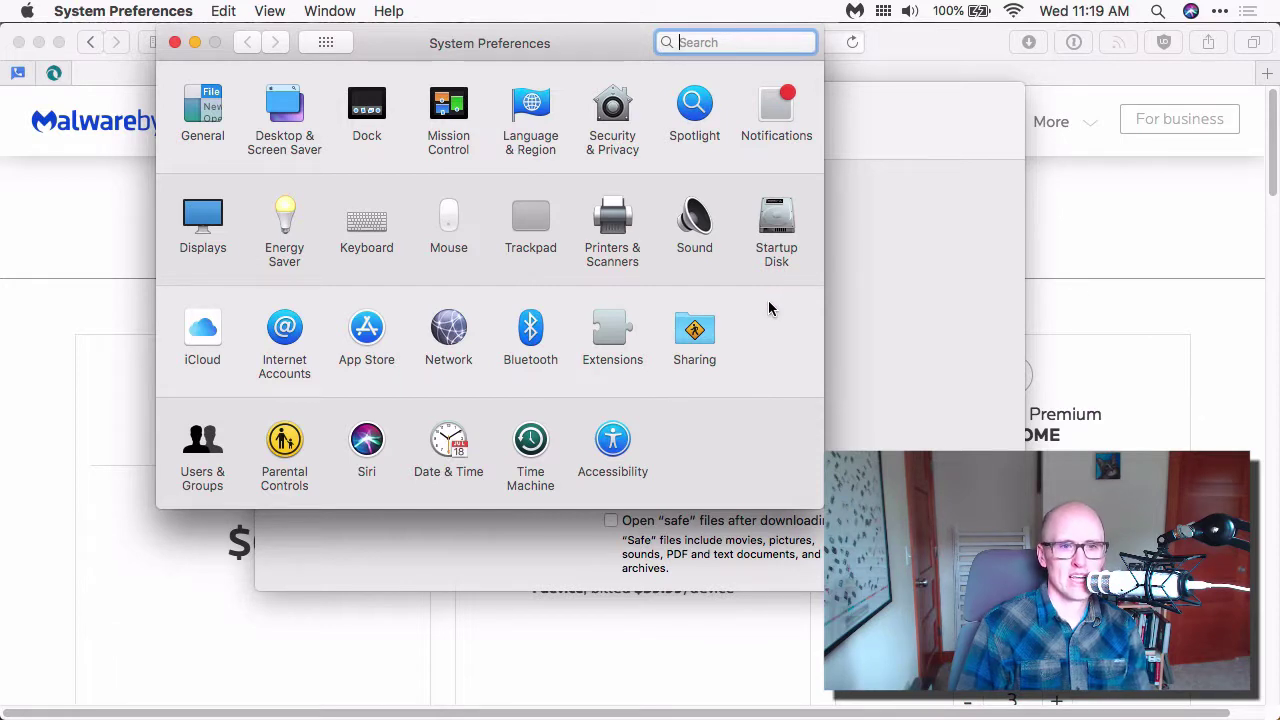
click(262, 9)
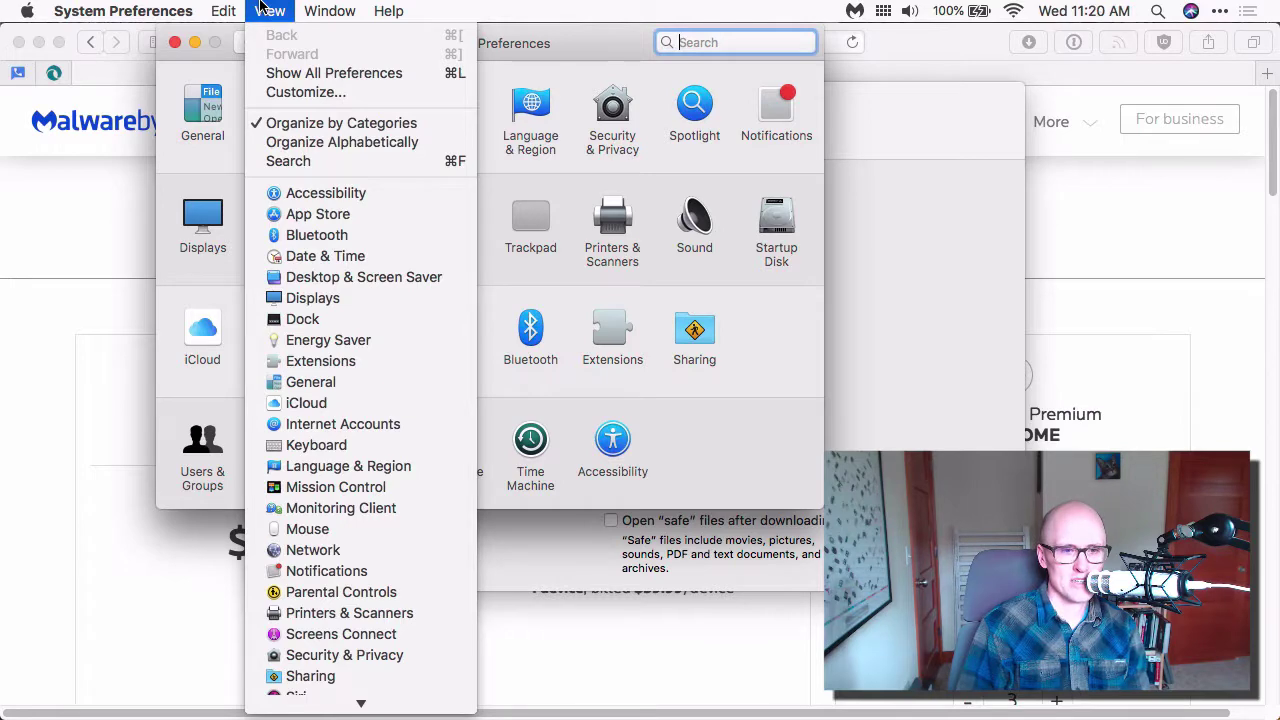
click(262, 10)
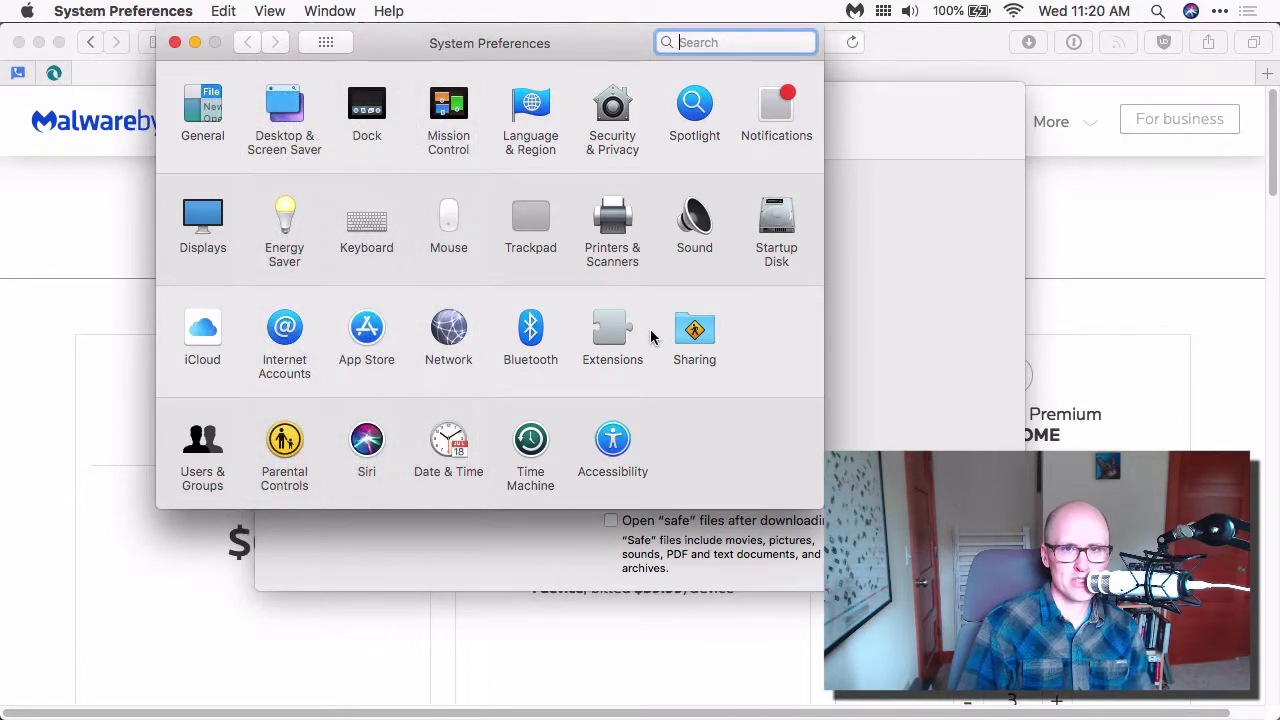
click(175, 44)
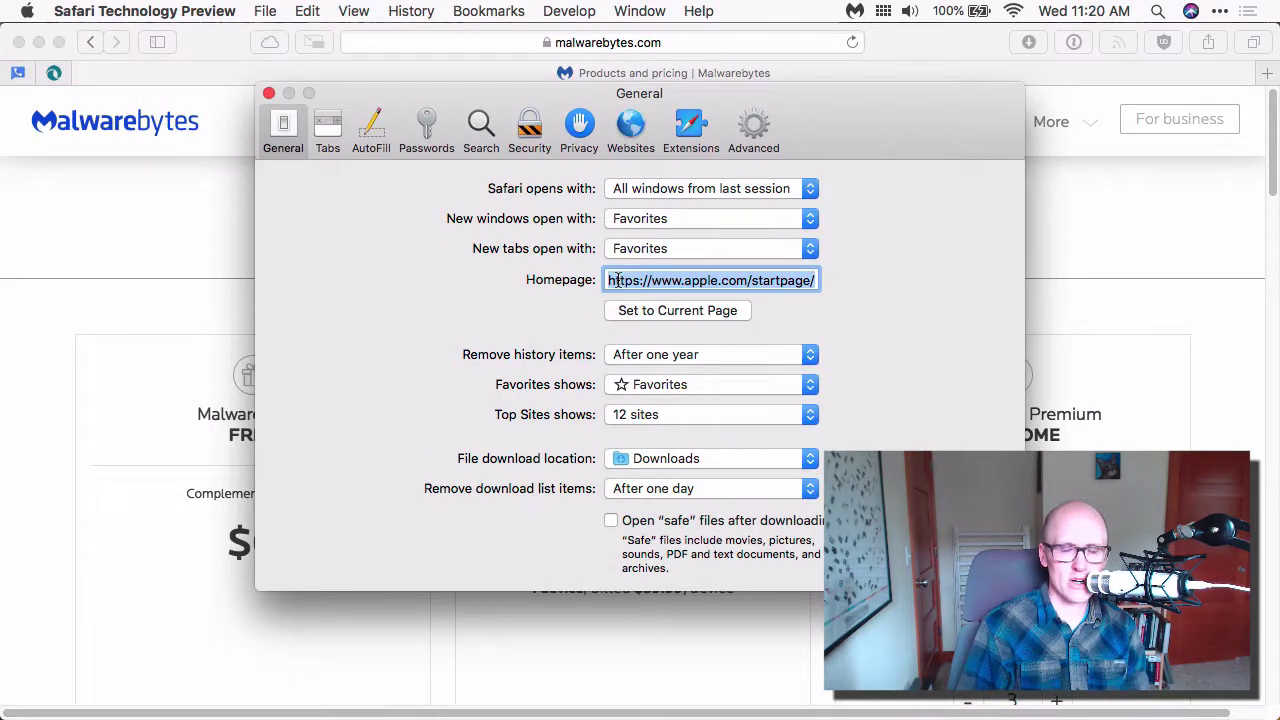
- Check which search engine Safari Technology Preview uses and close its preferences
click(480, 128)
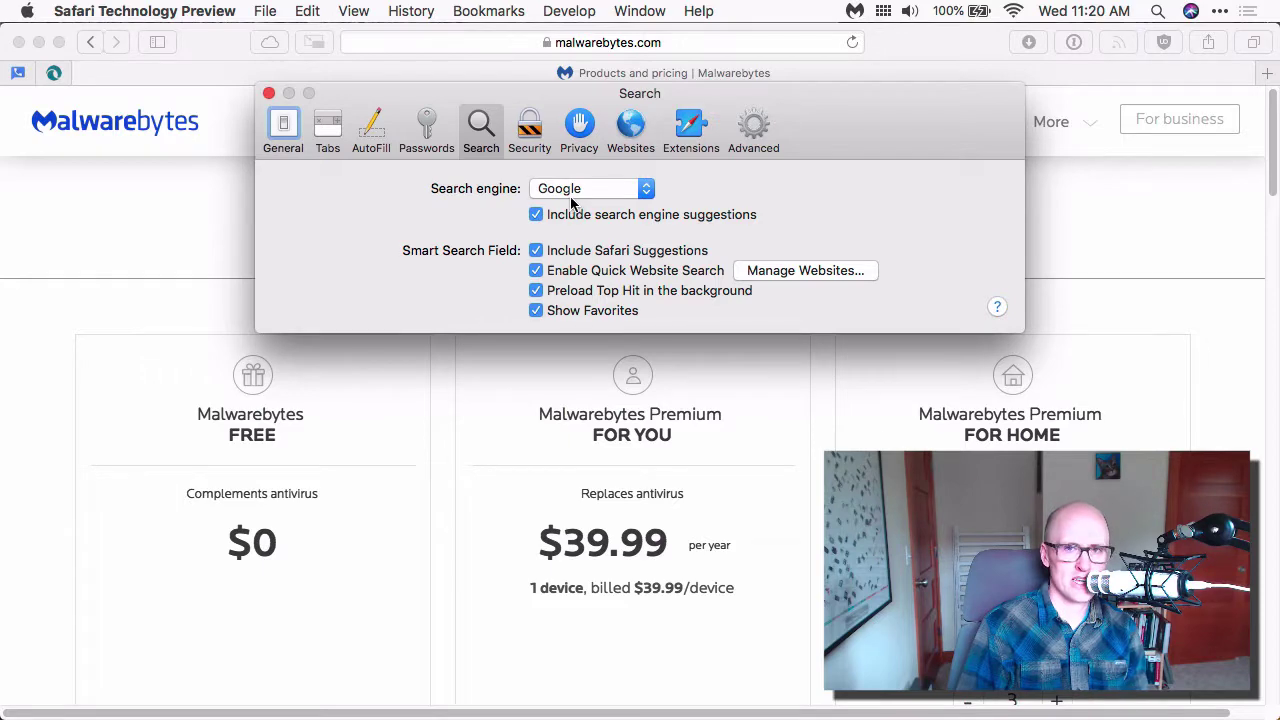
click(268, 93)
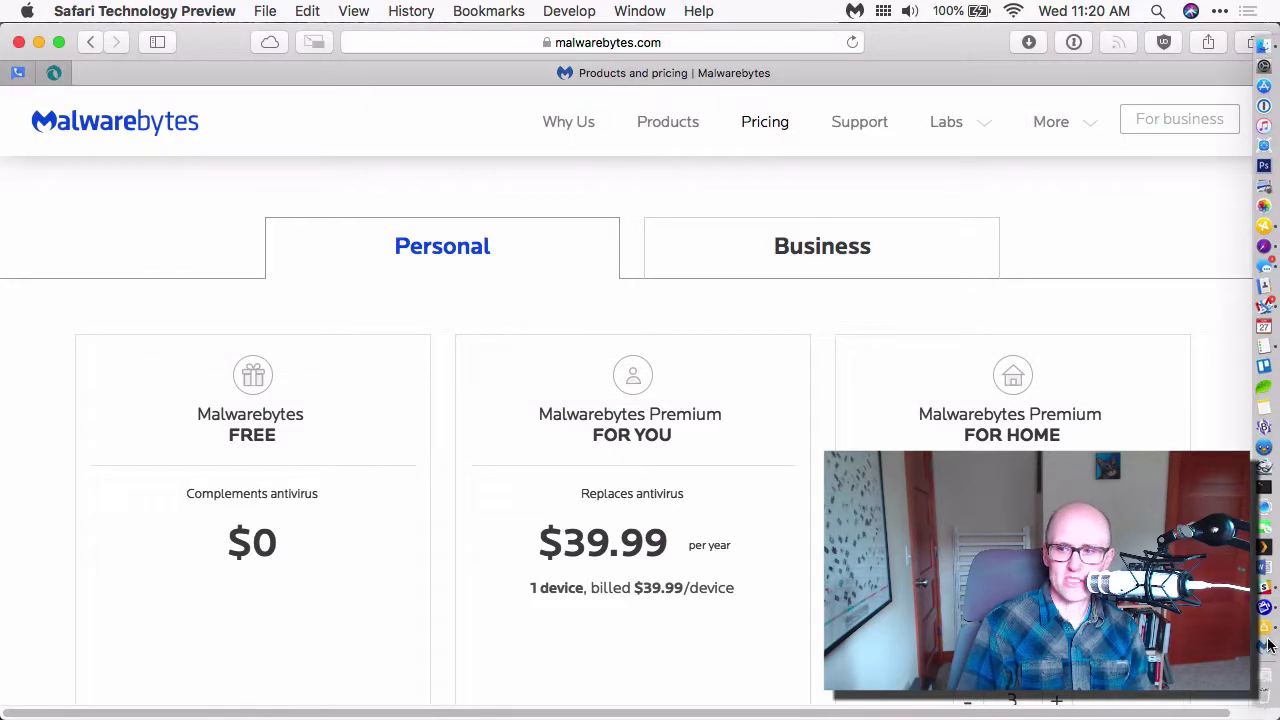
- Switch to Malwarebytes, view the threat scan result and quit the app
click(1268, 648)
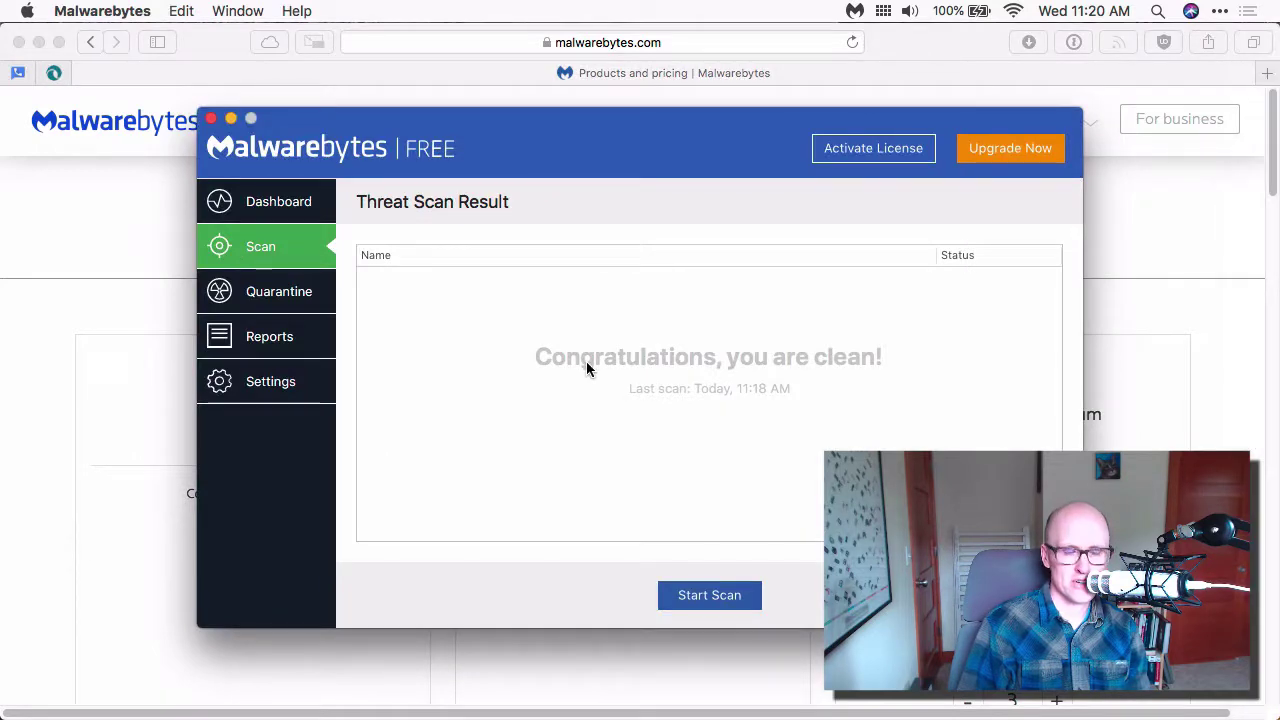
click(56, 10)
click(108, 216)
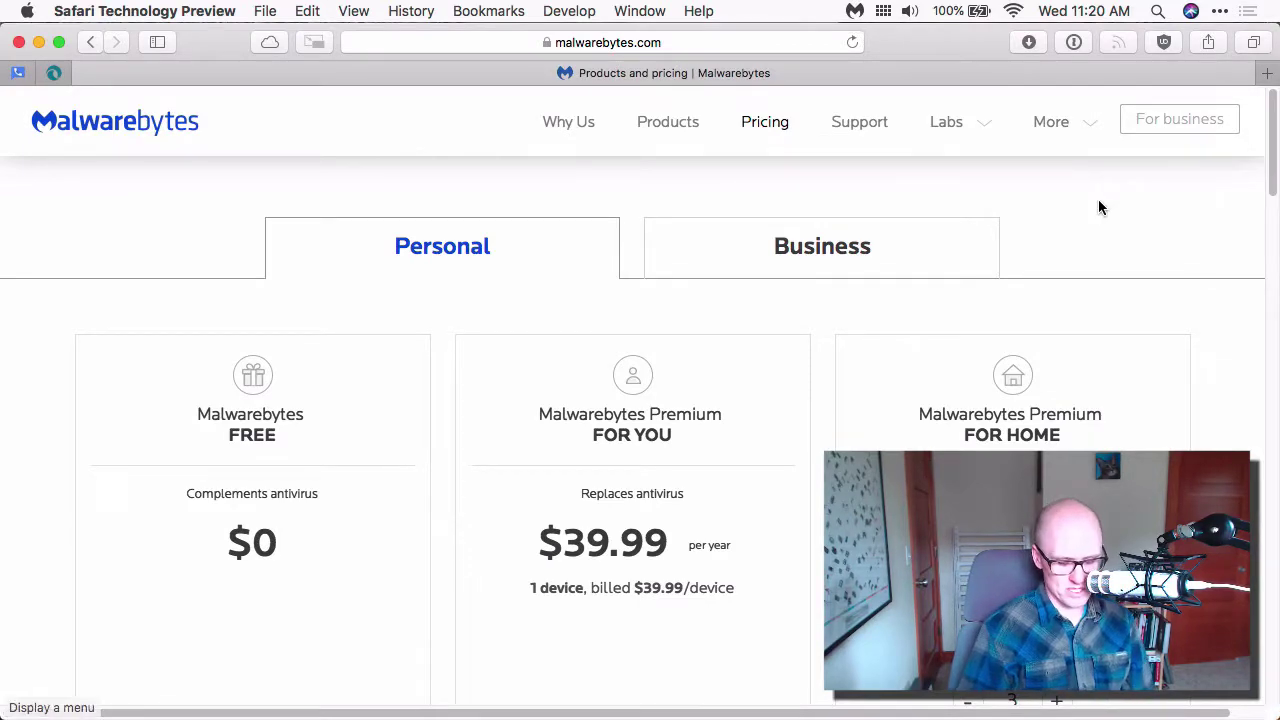
- Switch to Chrome, close its existing window with the certificate error pages and open a new empty window
key(alt+space)
text(chrom)
key(Return)
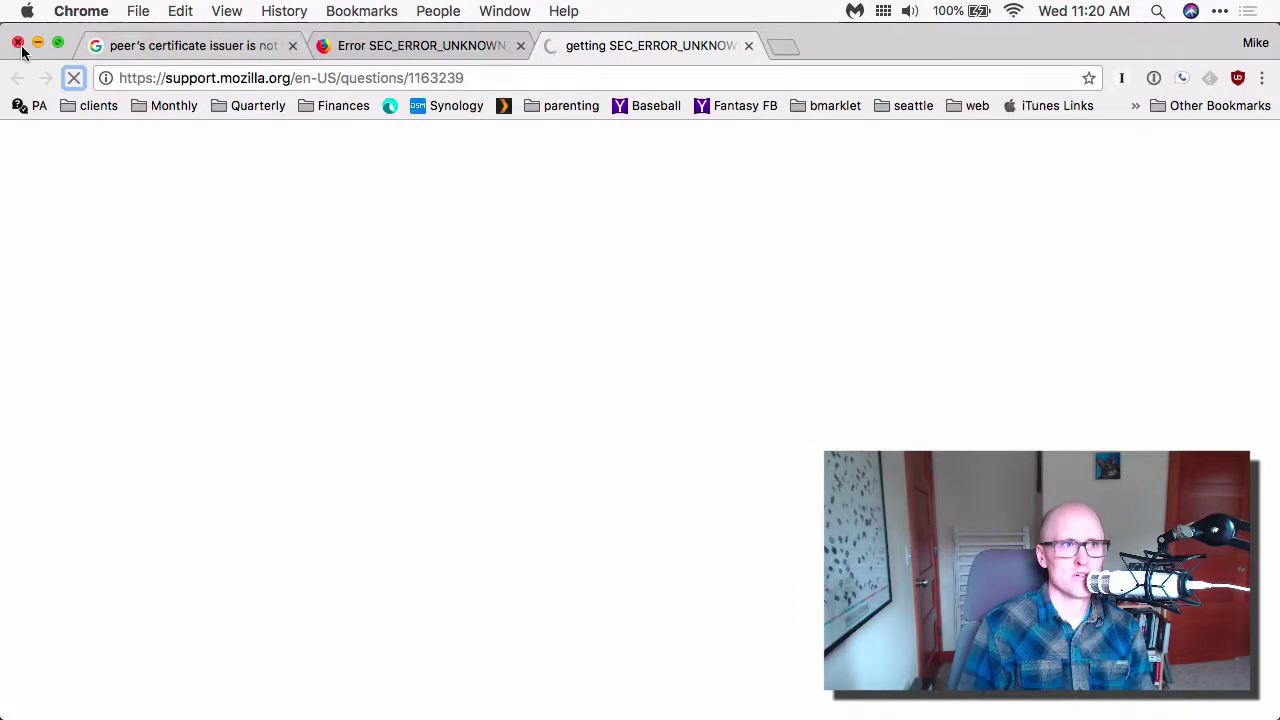
click(19, 44)
click(81, 11)
mouse_move(138, 11)
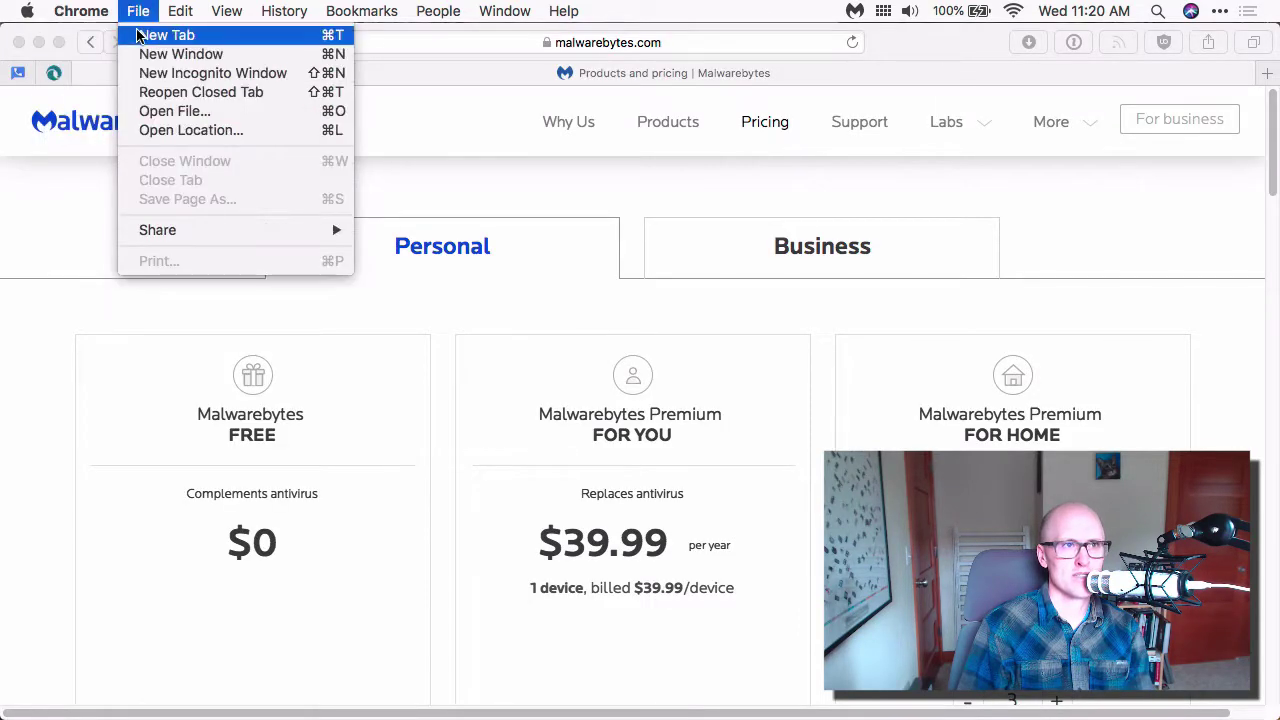
click(143, 51)
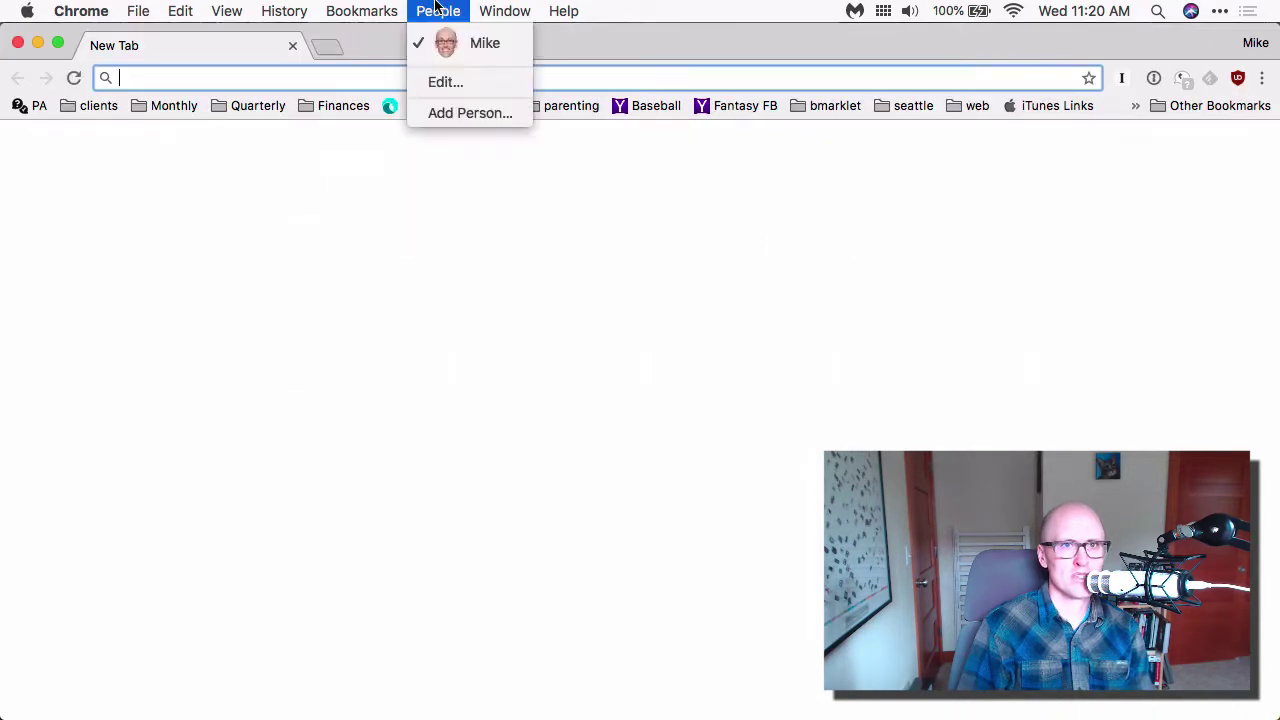
- Open Chrome's extensions page and review all installed extensions for anything suspicious
click(438, 11)
mouse_move(498, 11)
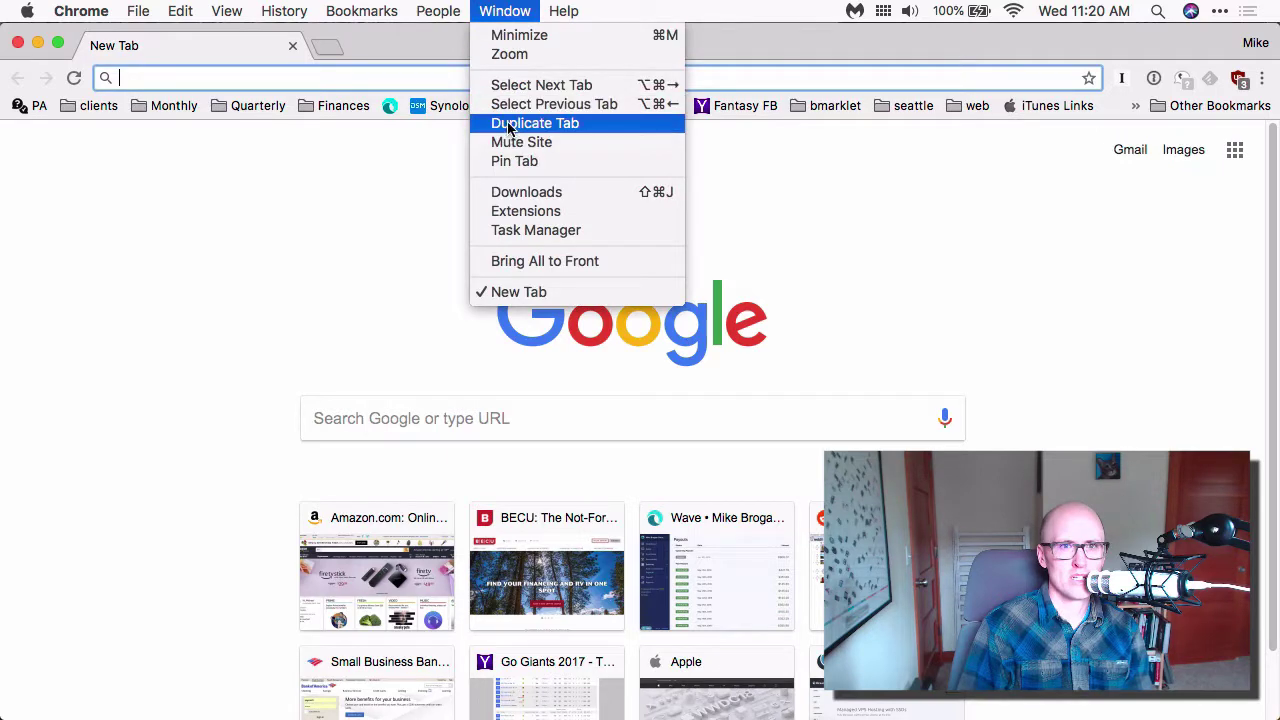
click(514, 210)
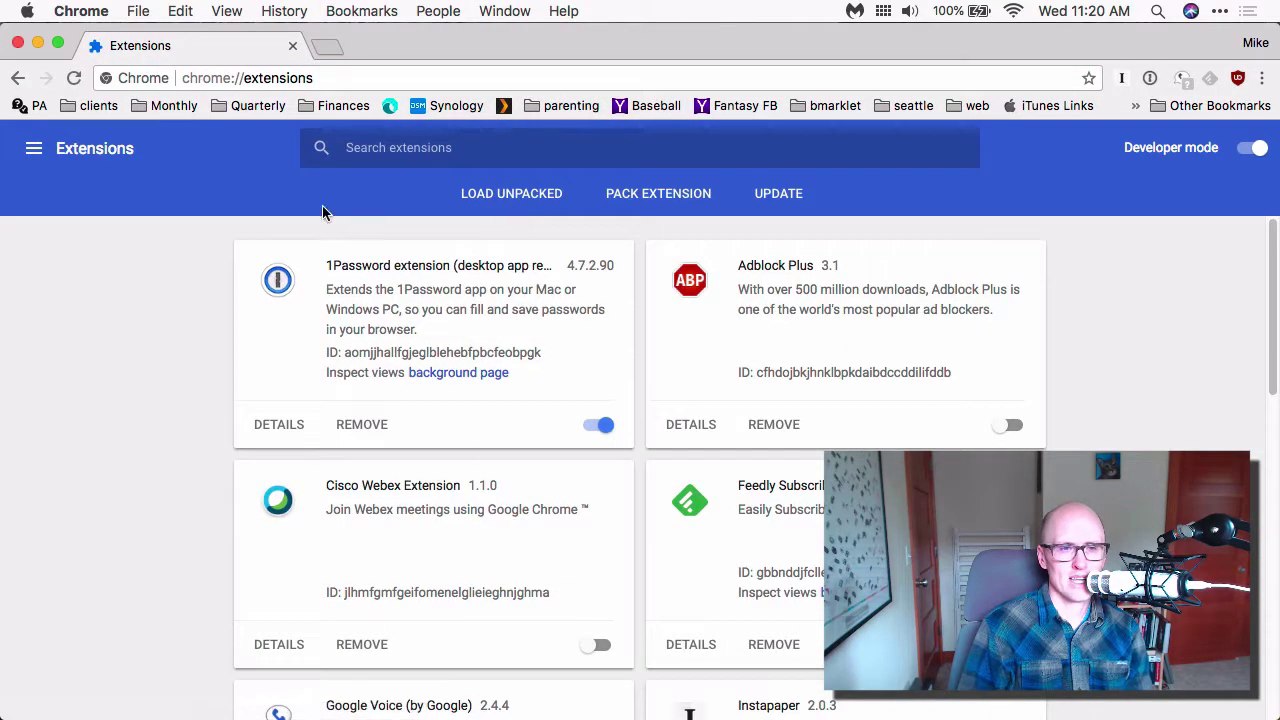
scroll(215, 431, down, 4)
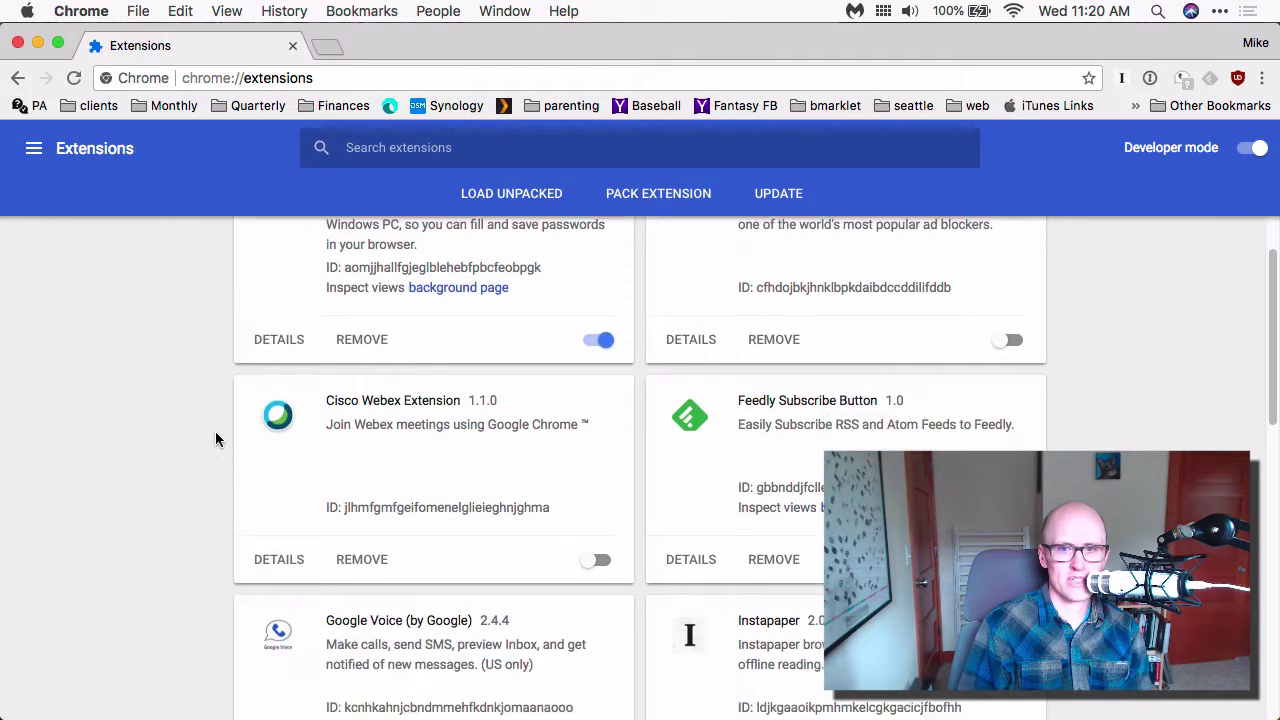
scroll(345, 436, down, 10)
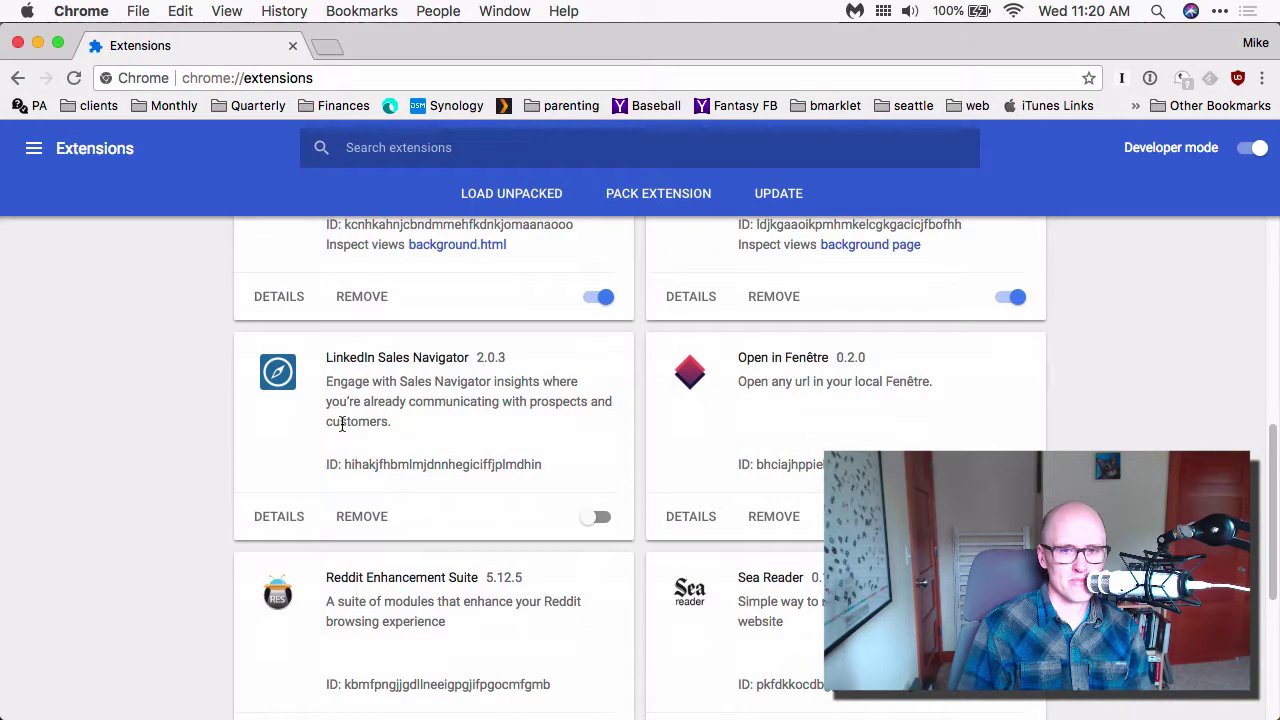
scroll(341, 432, down, 7)
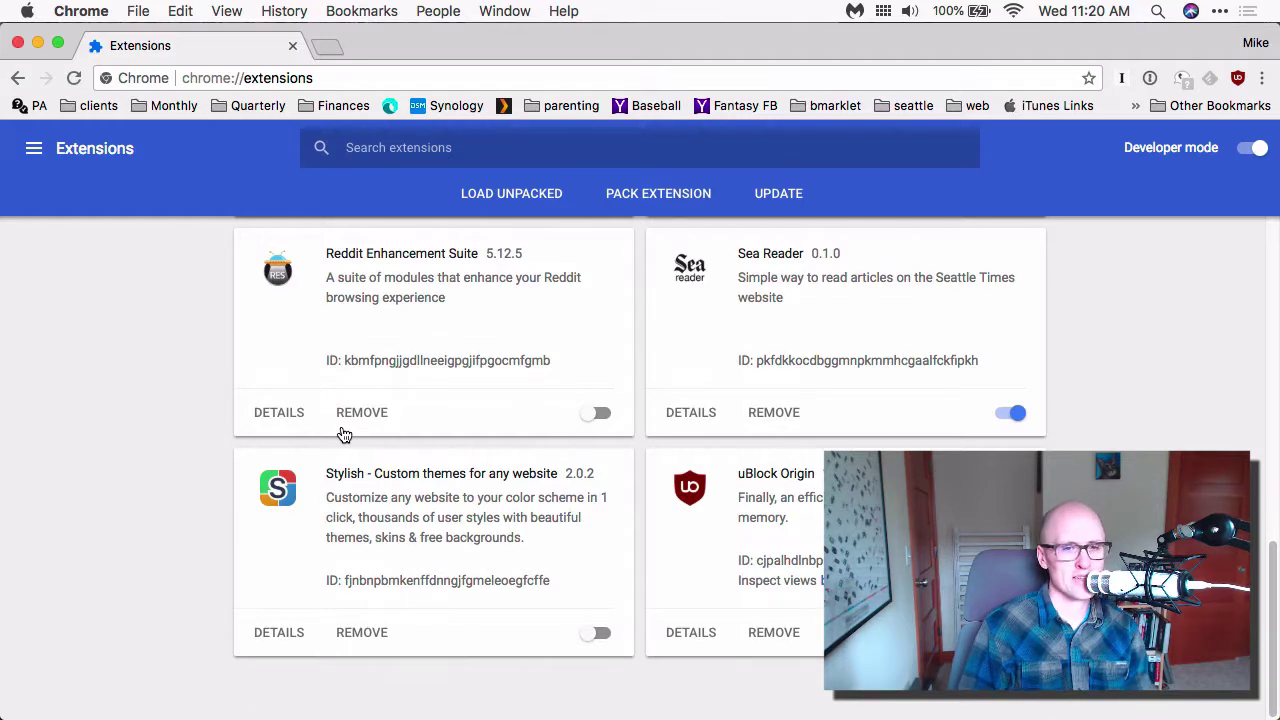
scroll(350, 432, up, 20)
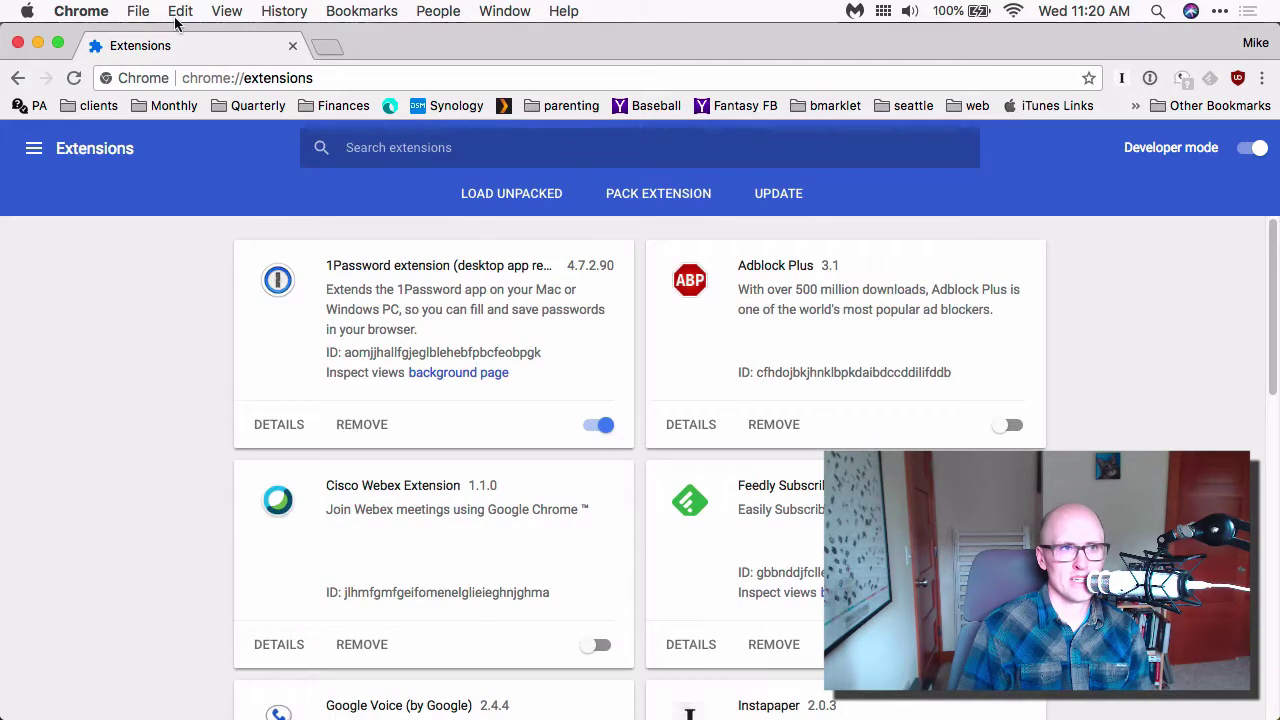
- Open Chrome's settings and check the address bar search engine and the list of managed search engines
click(90, 10)
click(97, 66)
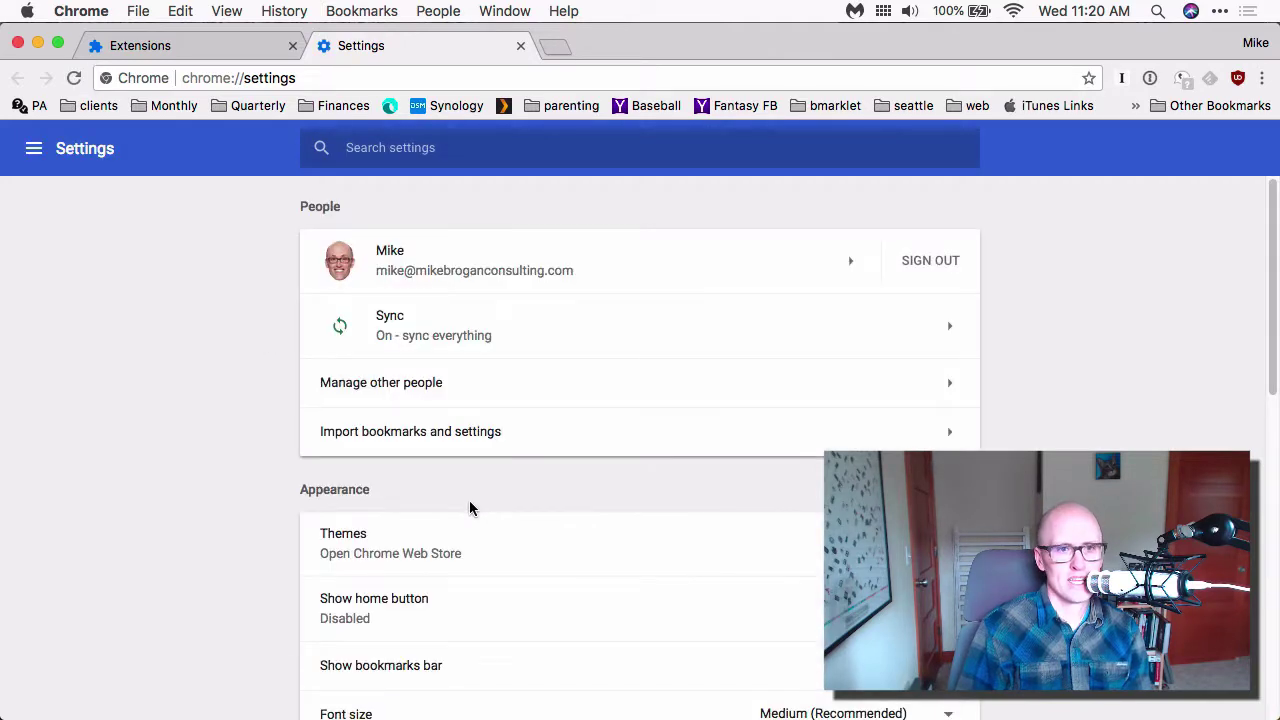
scroll(197, 475, down, 5)
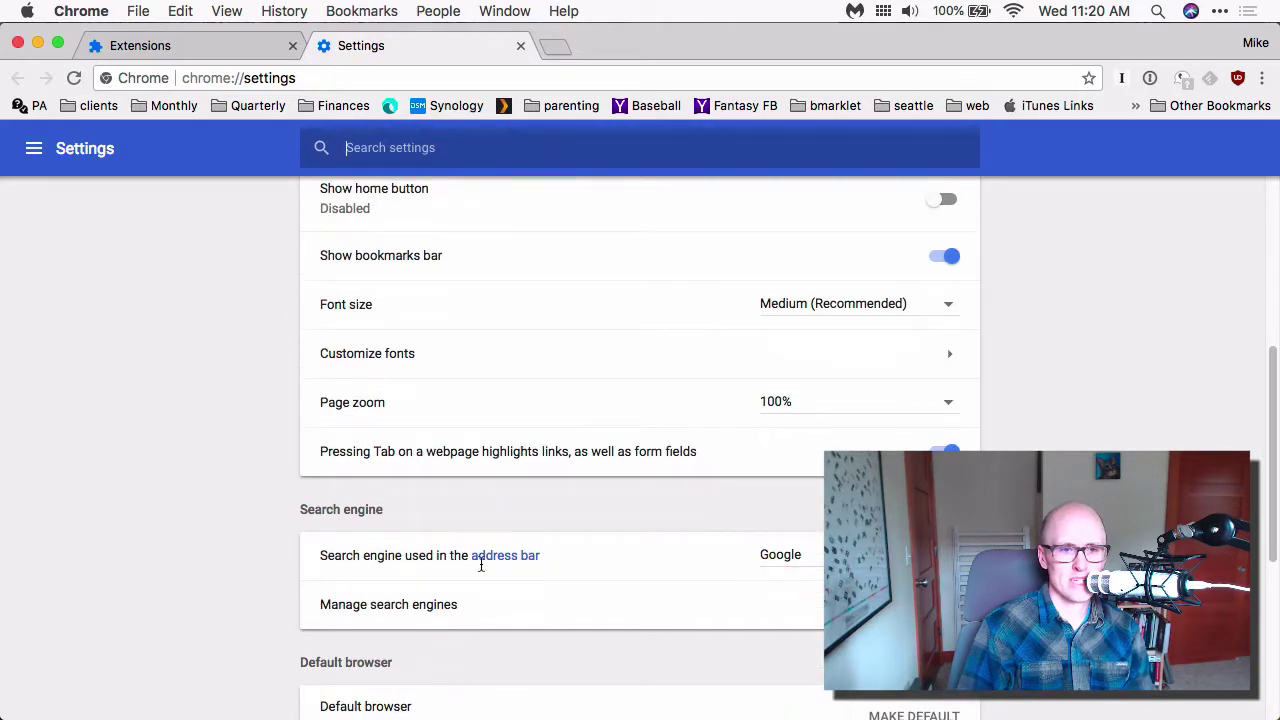
click(797, 562)
click(799, 557)
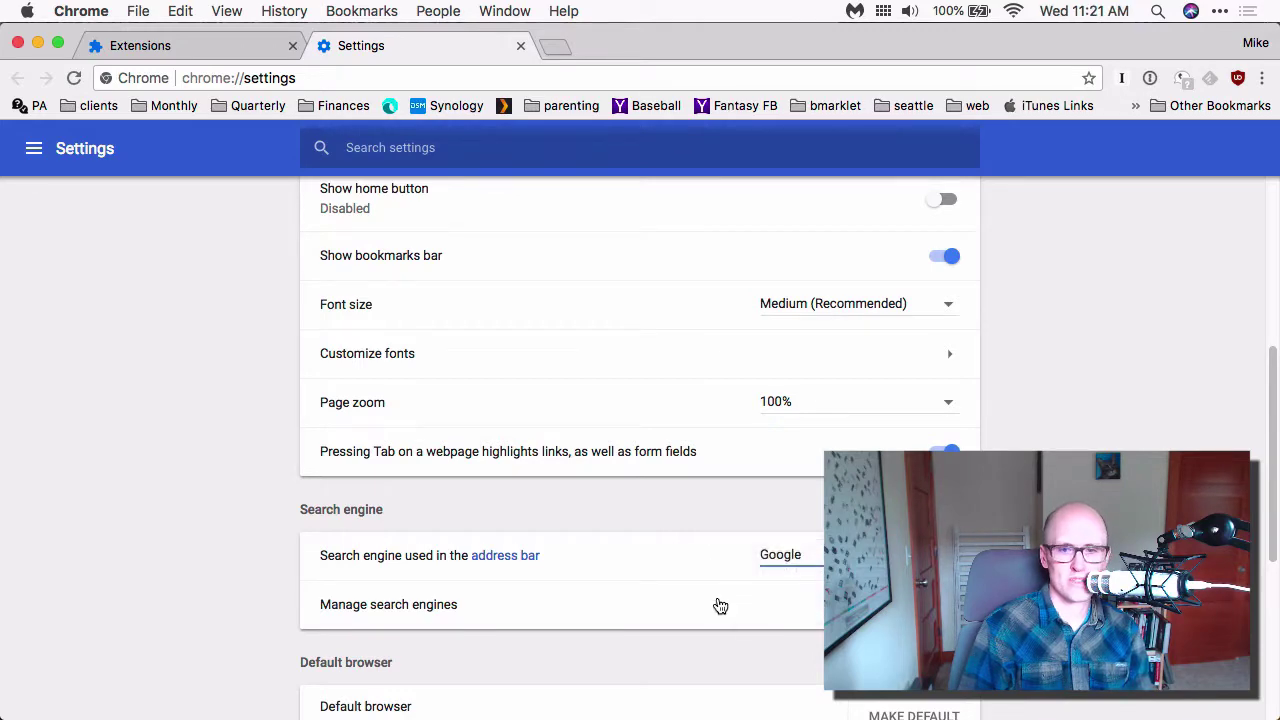
scroll(720, 605, down, 1)
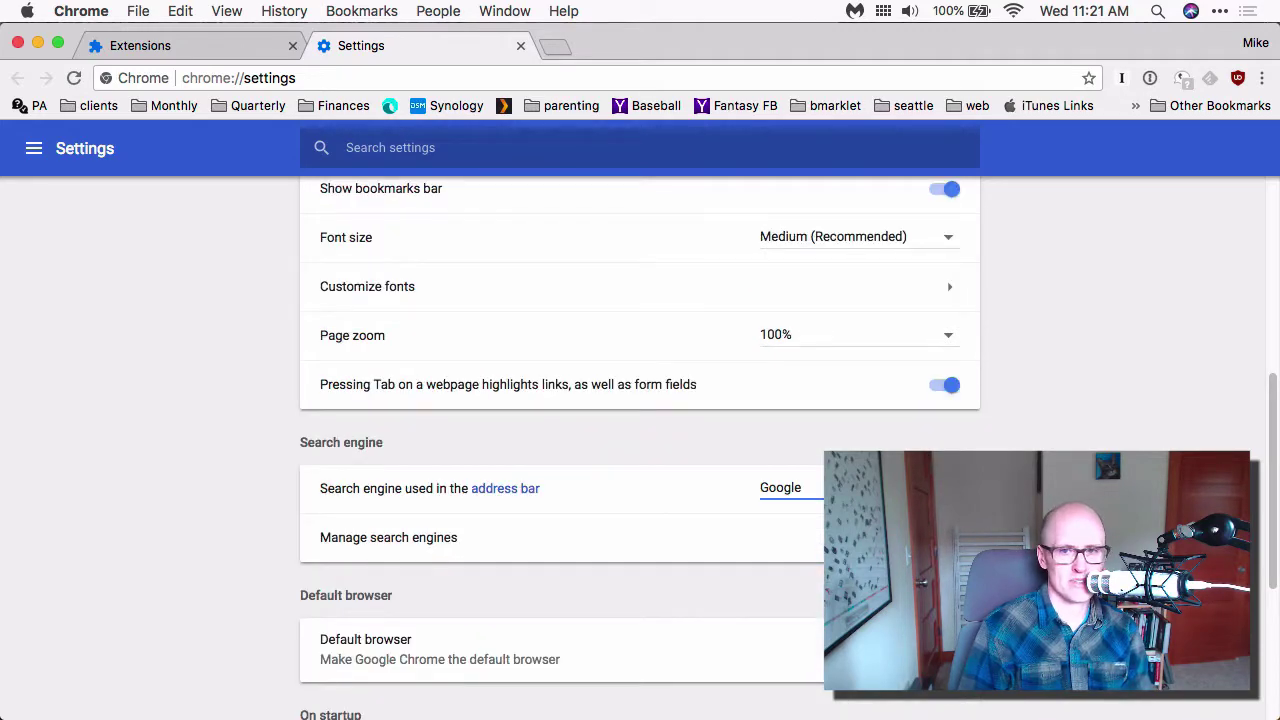
click(800, 537)
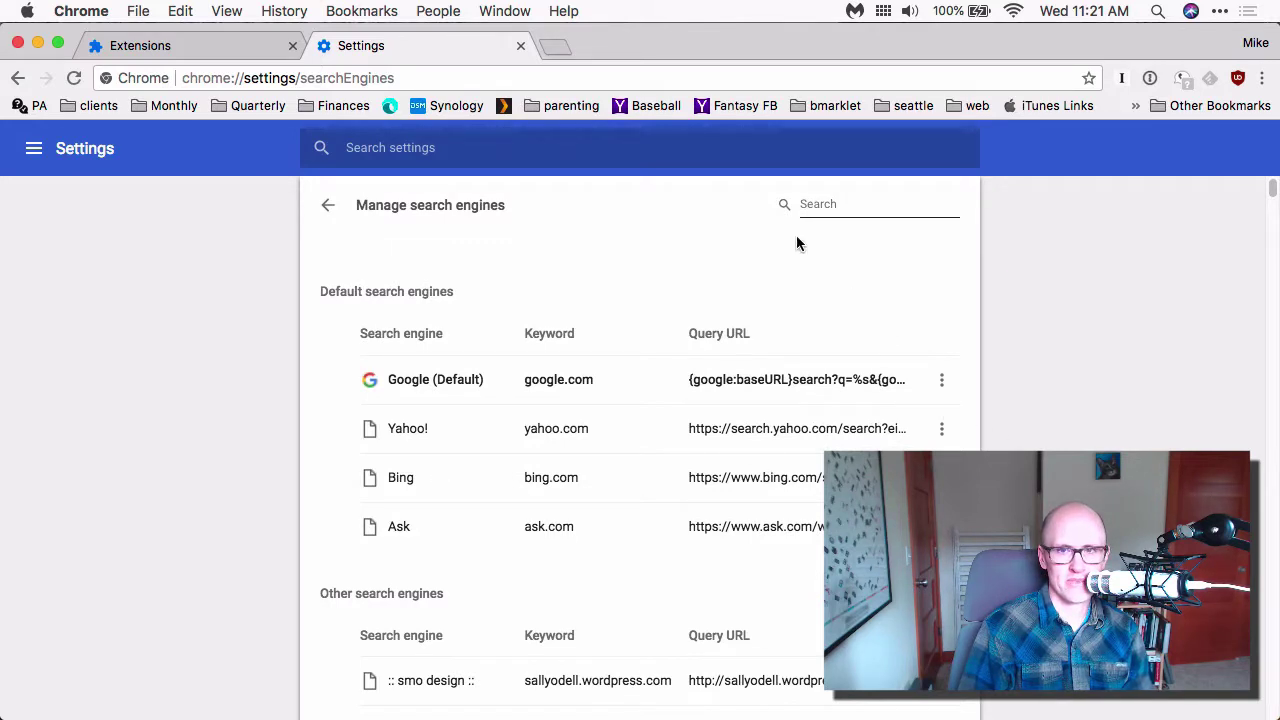
click(326, 206)
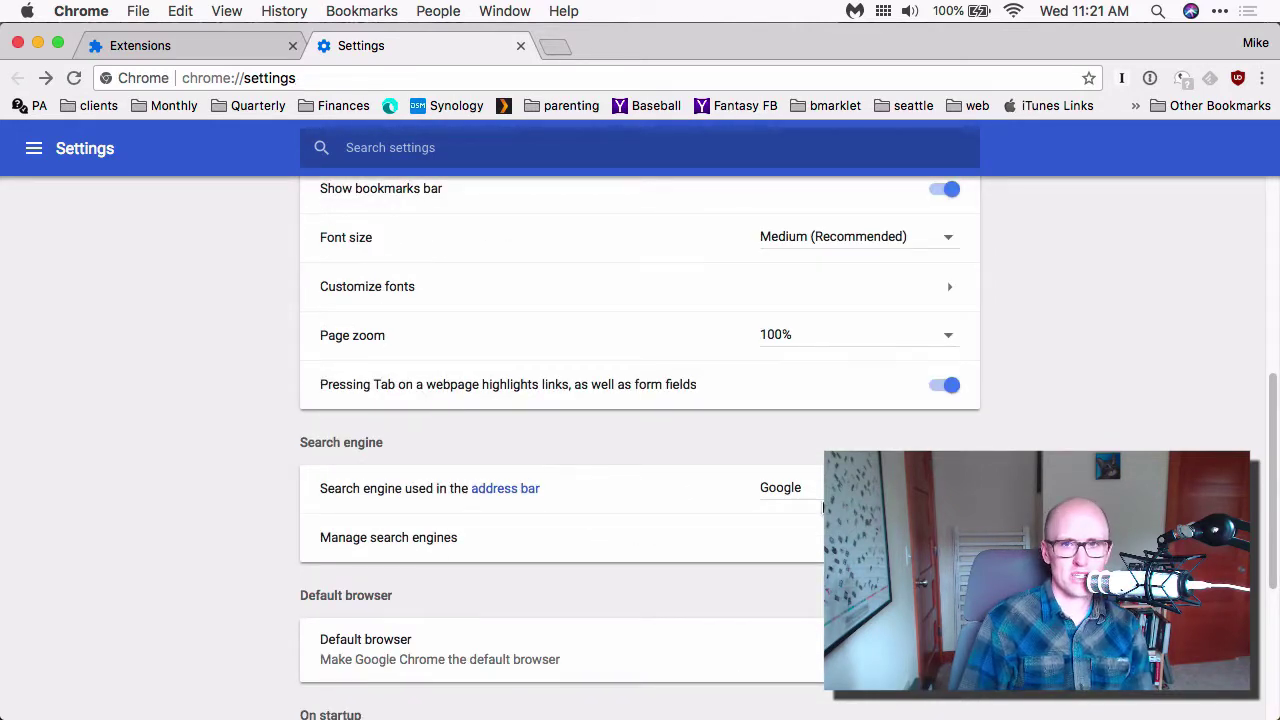
- Try the startup option "Open a specific page or set of pages" and restore "Continue where you left off"
scroll(757, 539, down, 3)
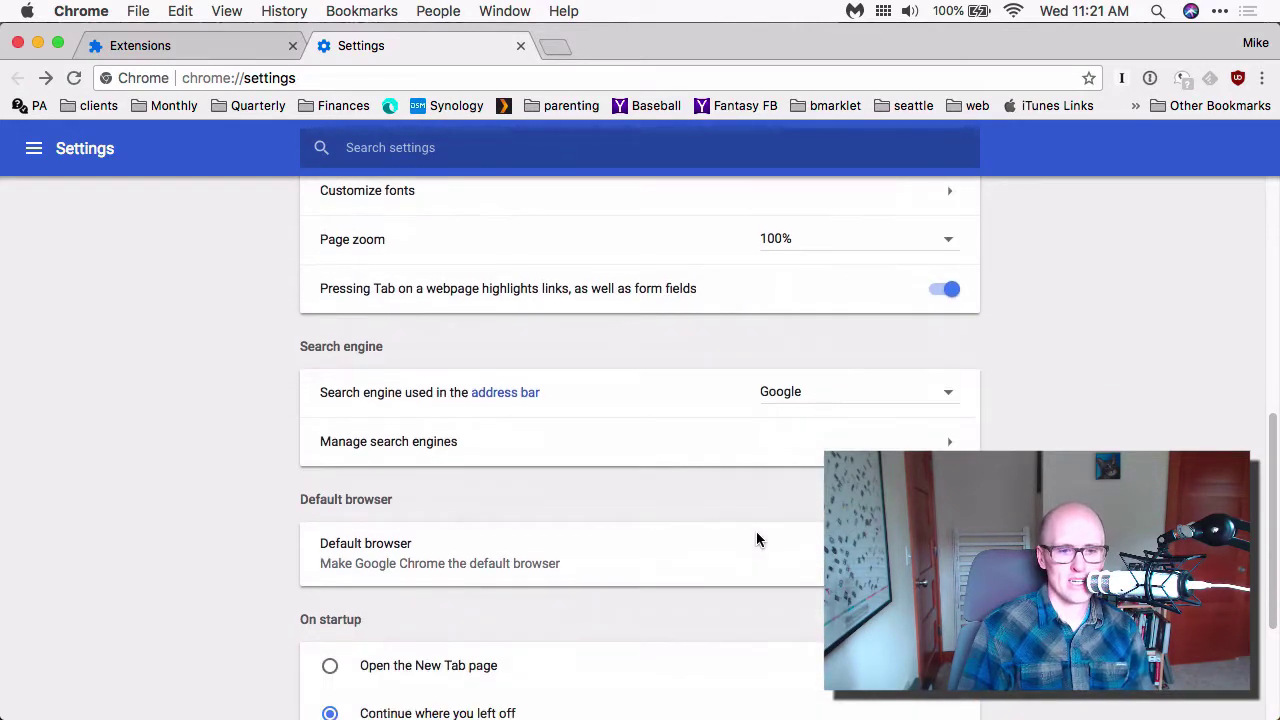
scroll(757, 539, down, 3)
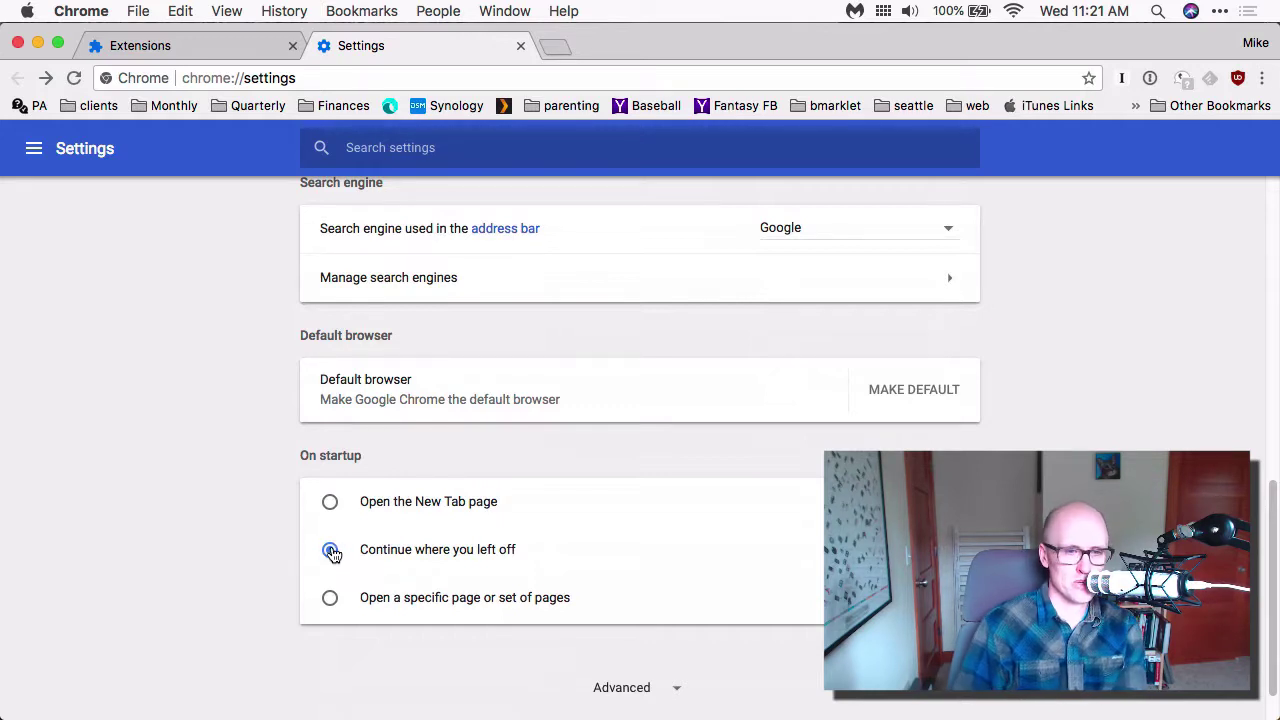
click(331, 554)
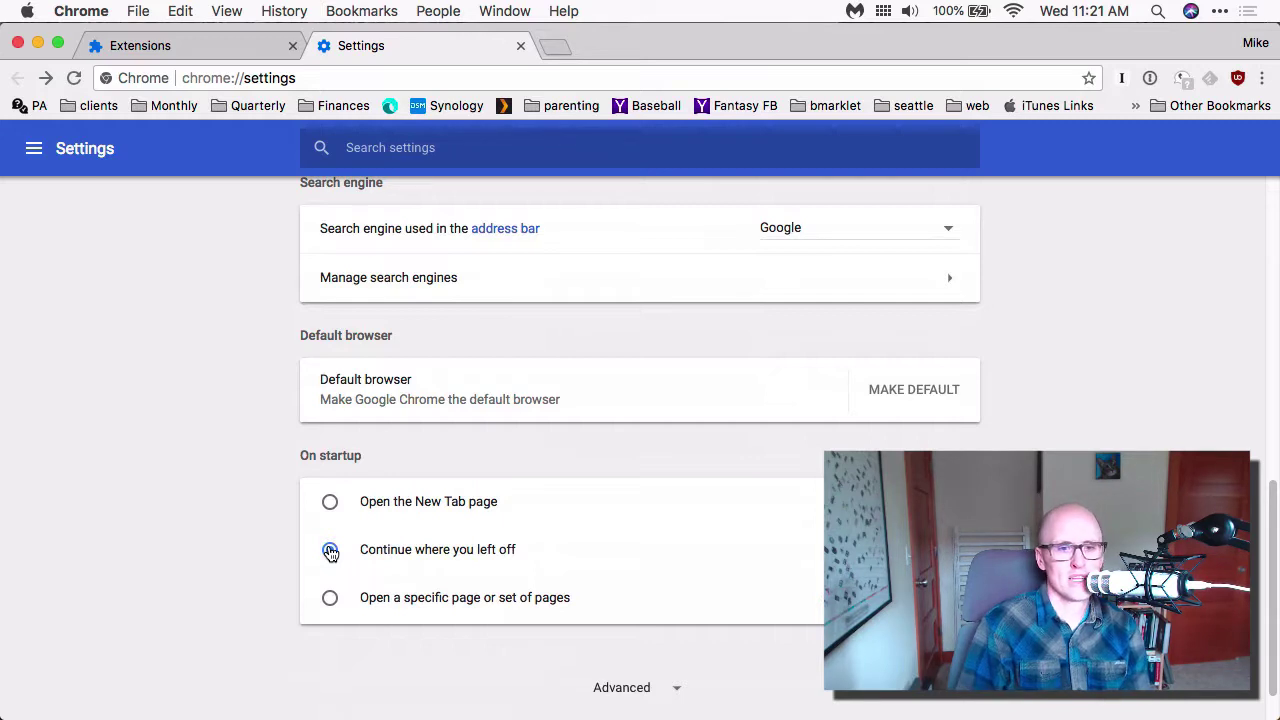
click(330, 600)
scroll(683, 554, down, 3)
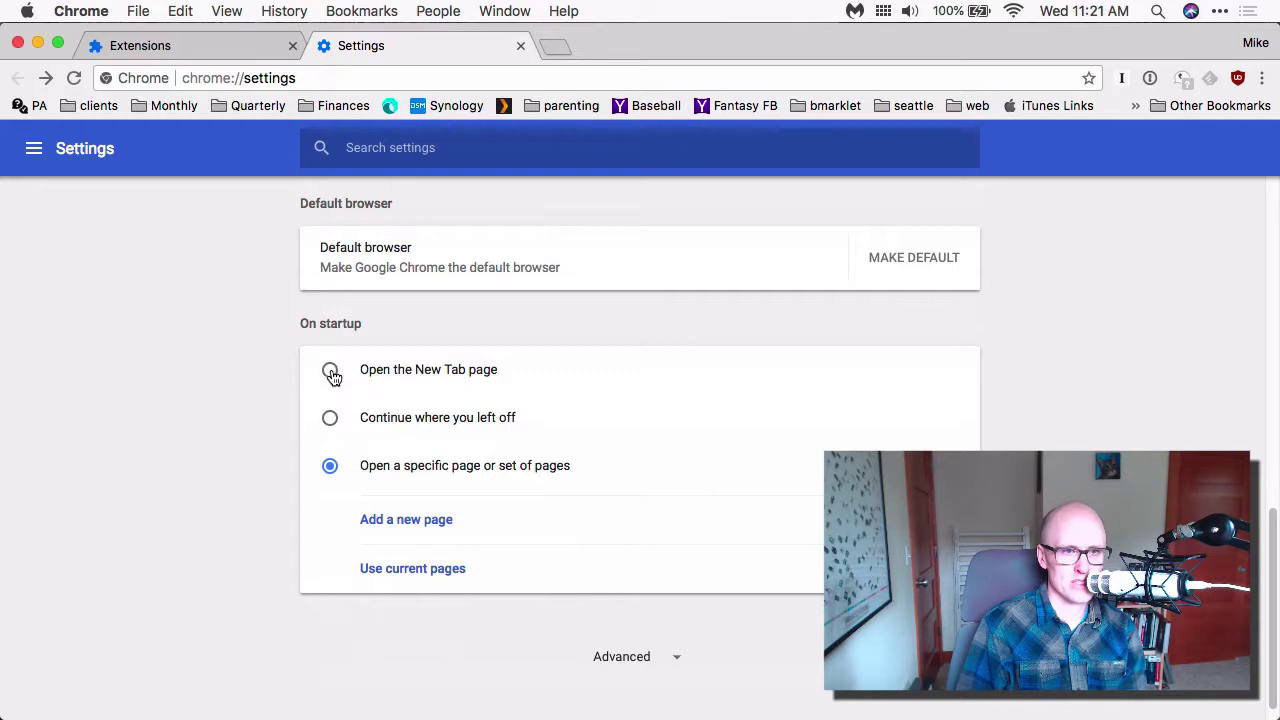
click(331, 419)
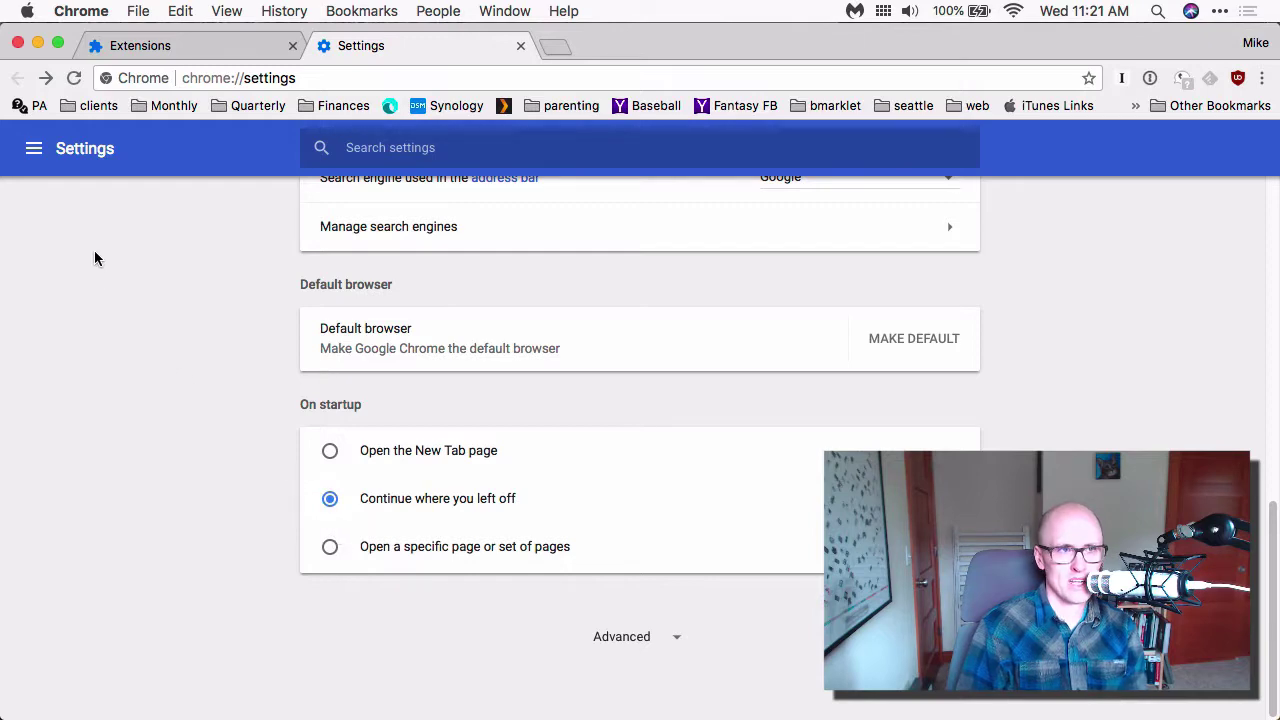
- Switch to Firefox, close its current window and open a new one
key(alt+space)
text(fire)
key(Return)
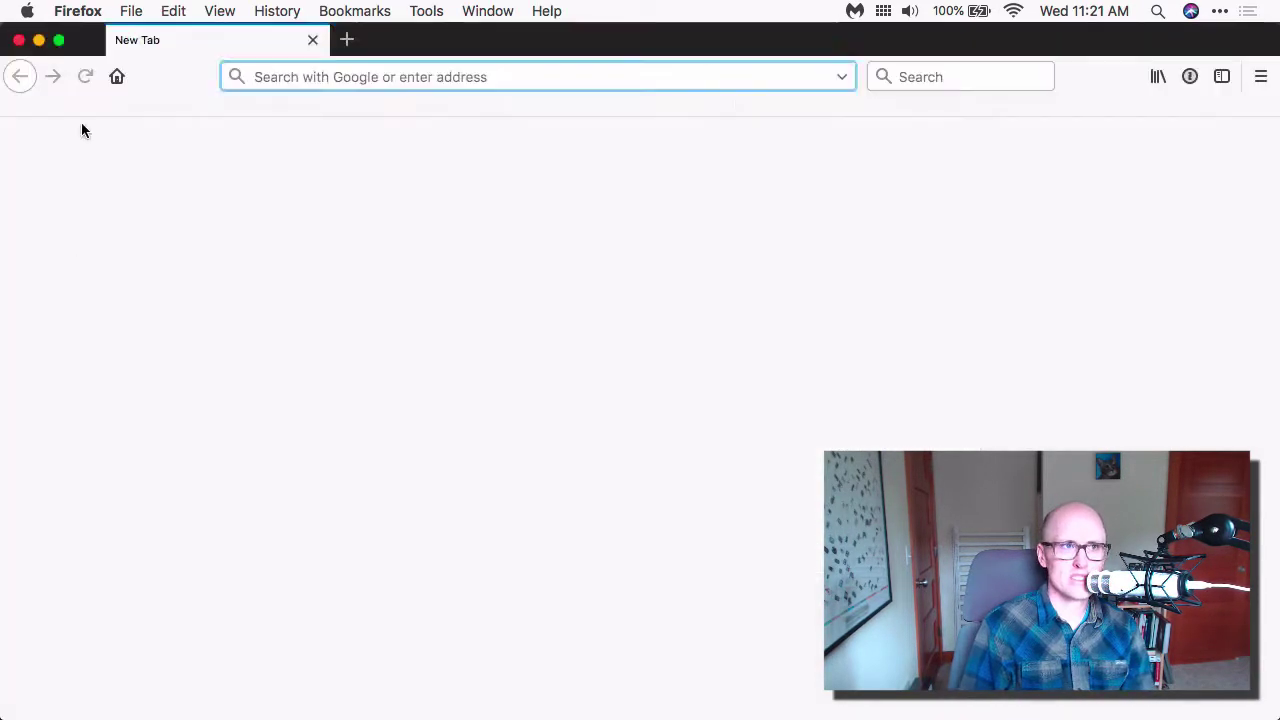
click(18, 42)
click(131, 11)
click(134, 51)
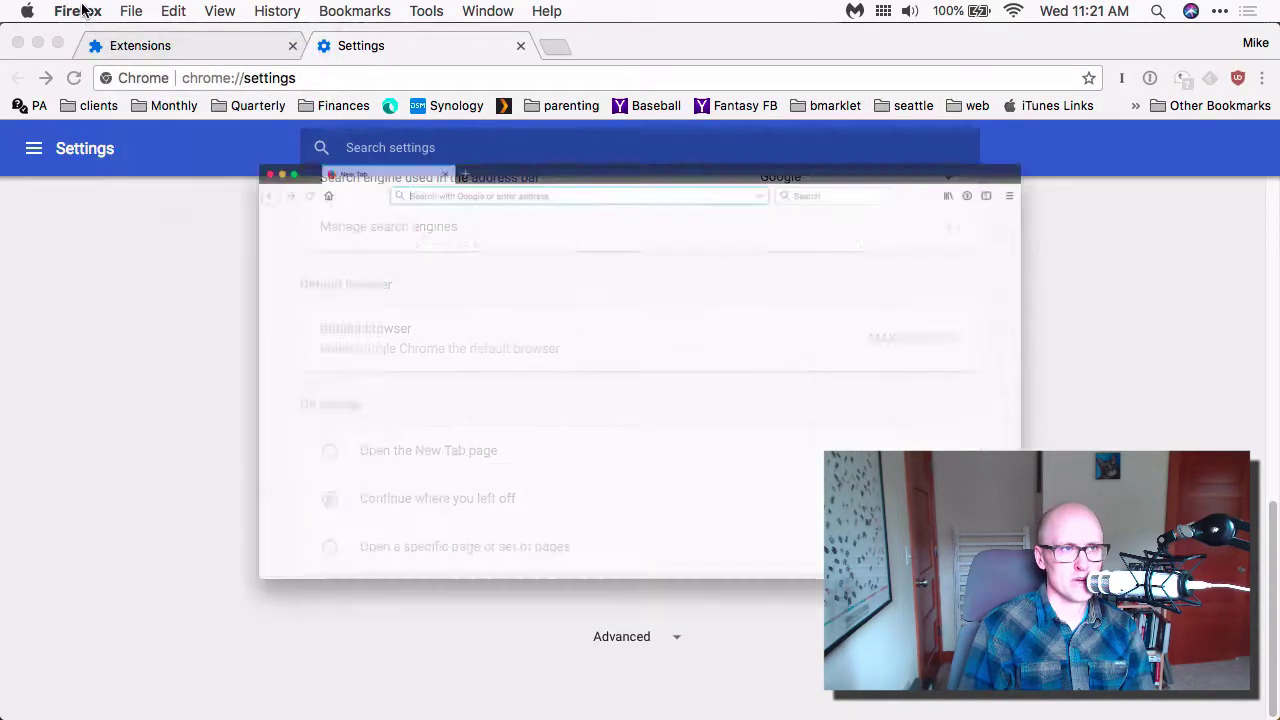
- Check Firefox's startup and home page preferences and view its installed extensions in the Add-ons Manager
click(78, 11)
click(90, 63)
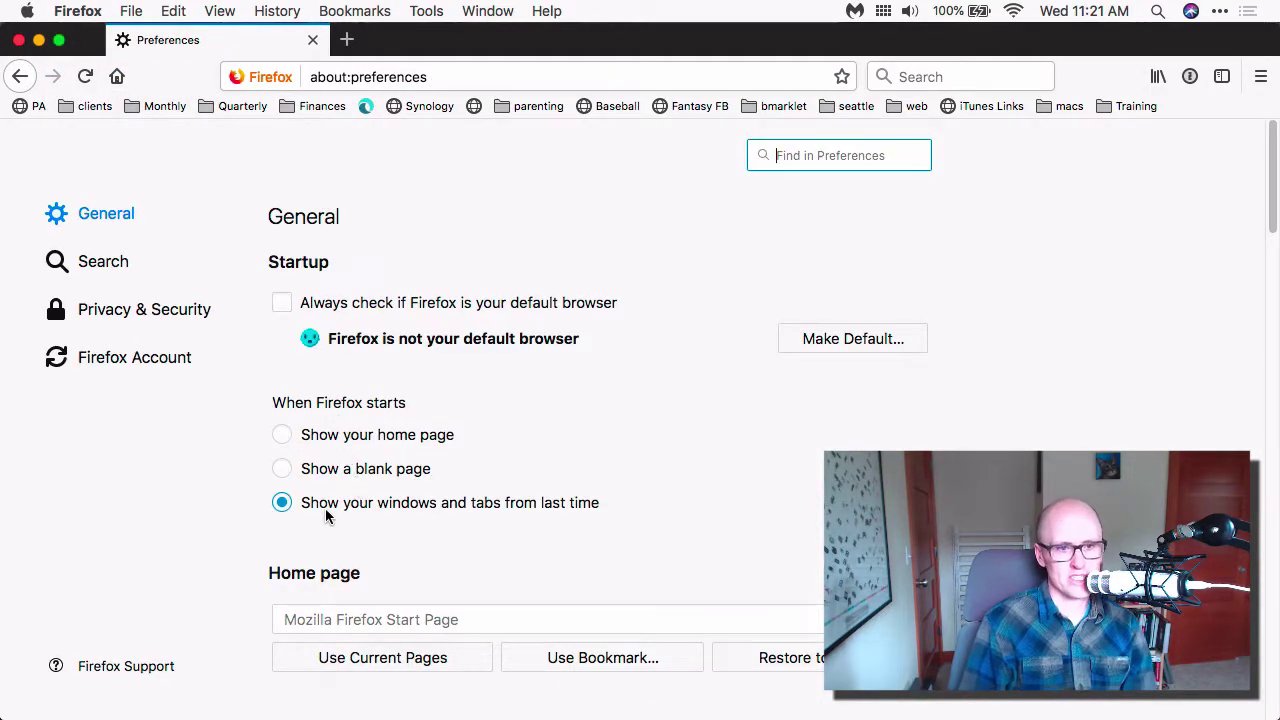
scroll(366, 617, down, 3)
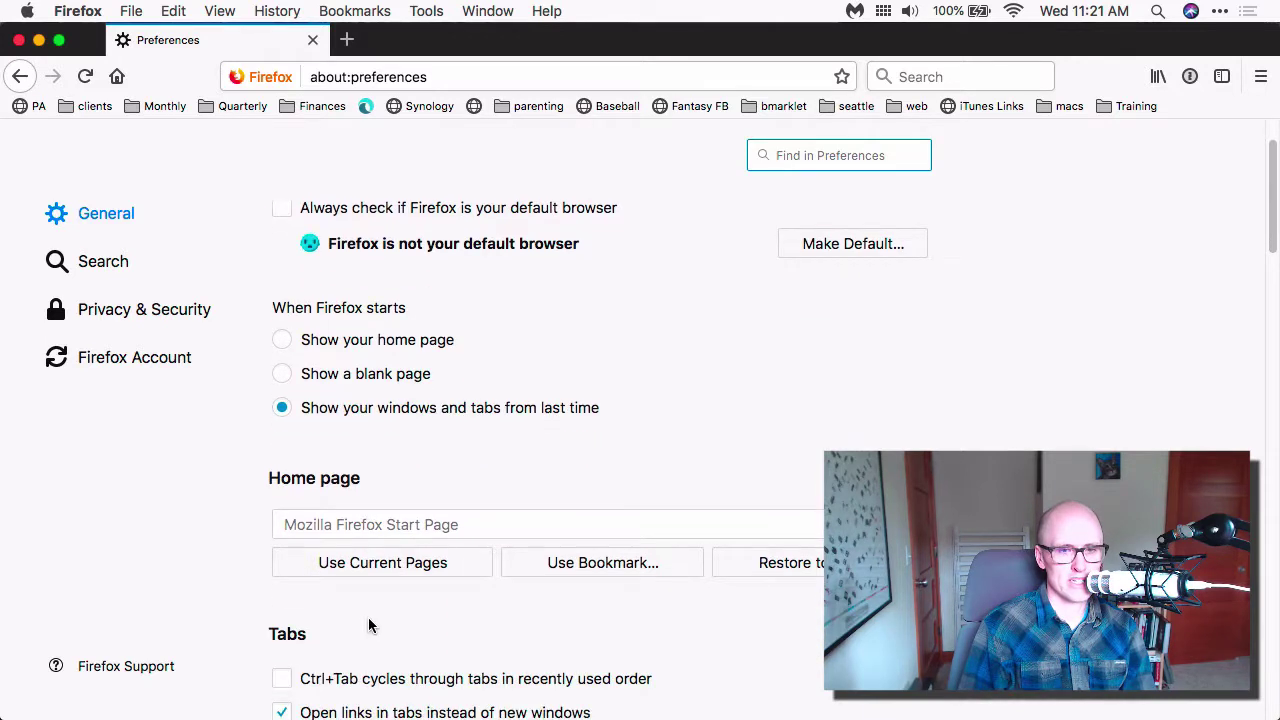
scroll(368, 620, up, 3)
click(430, 9)
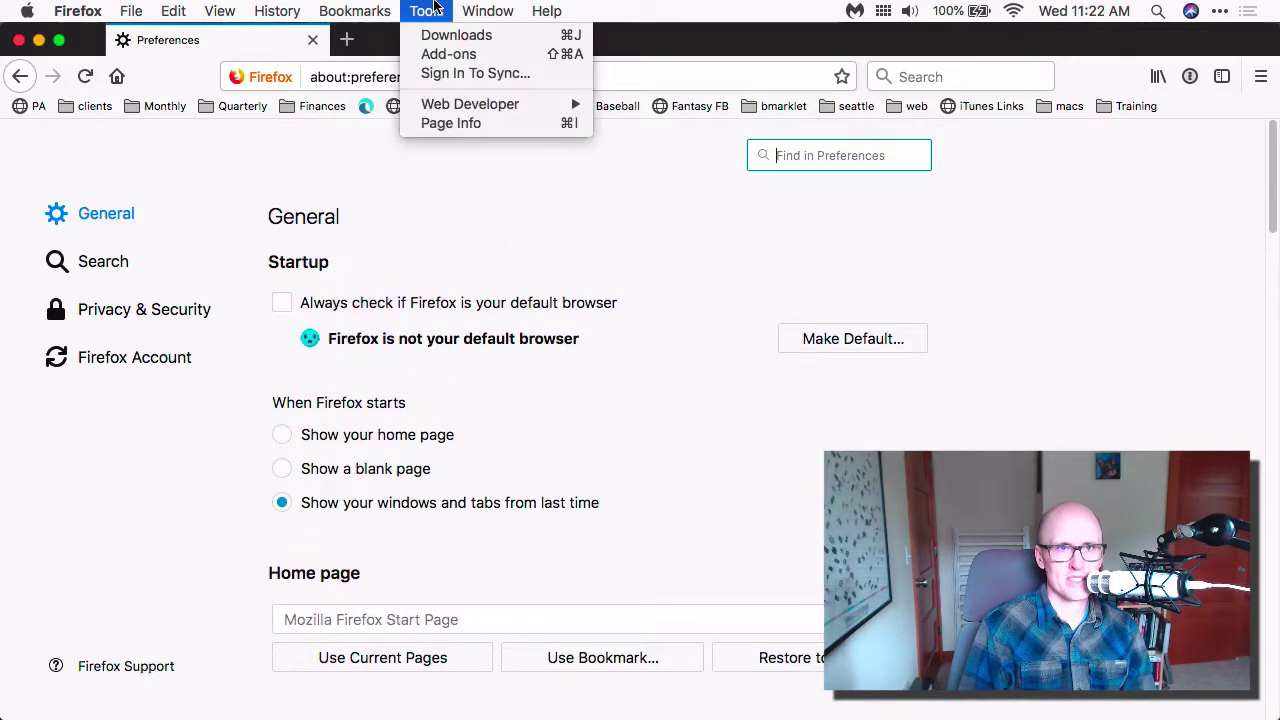
click(445, 53)
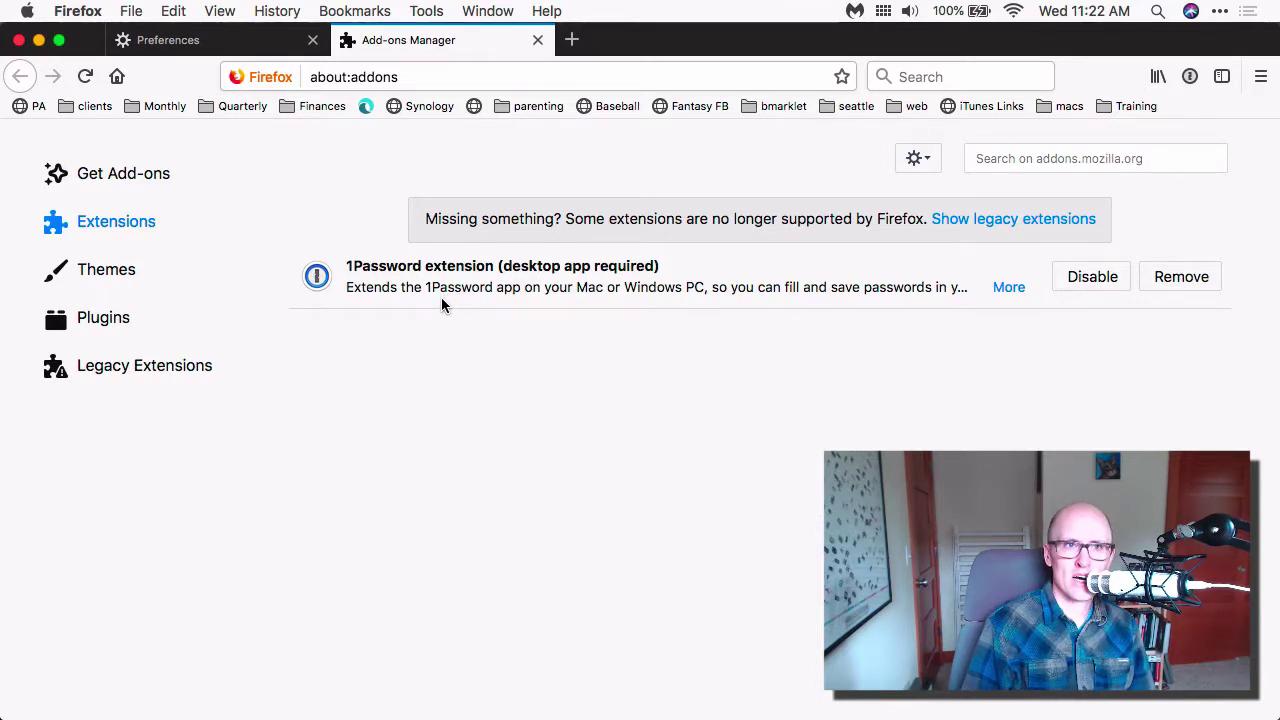
- Open the Malwarebytes preferences and turn the "Hide application icon" option on and back off
click(855, 12)
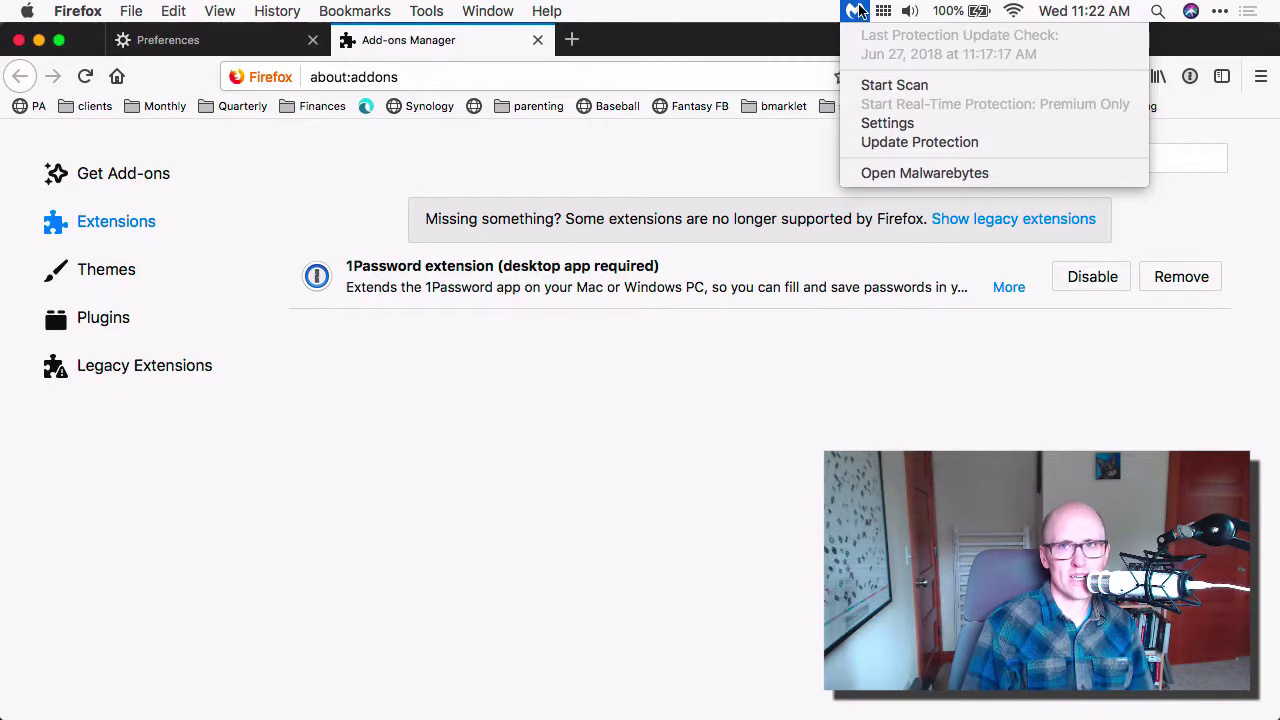
click(898, 128)
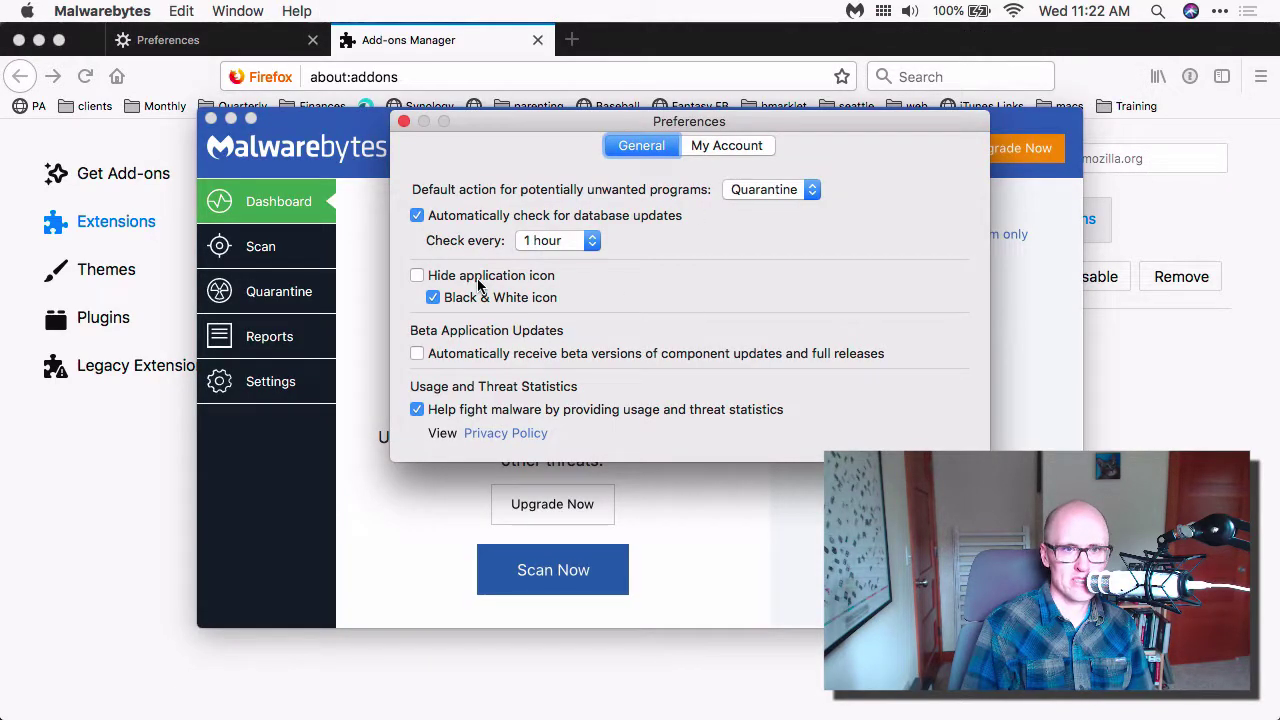
click(480, 280)
click(495, 277)
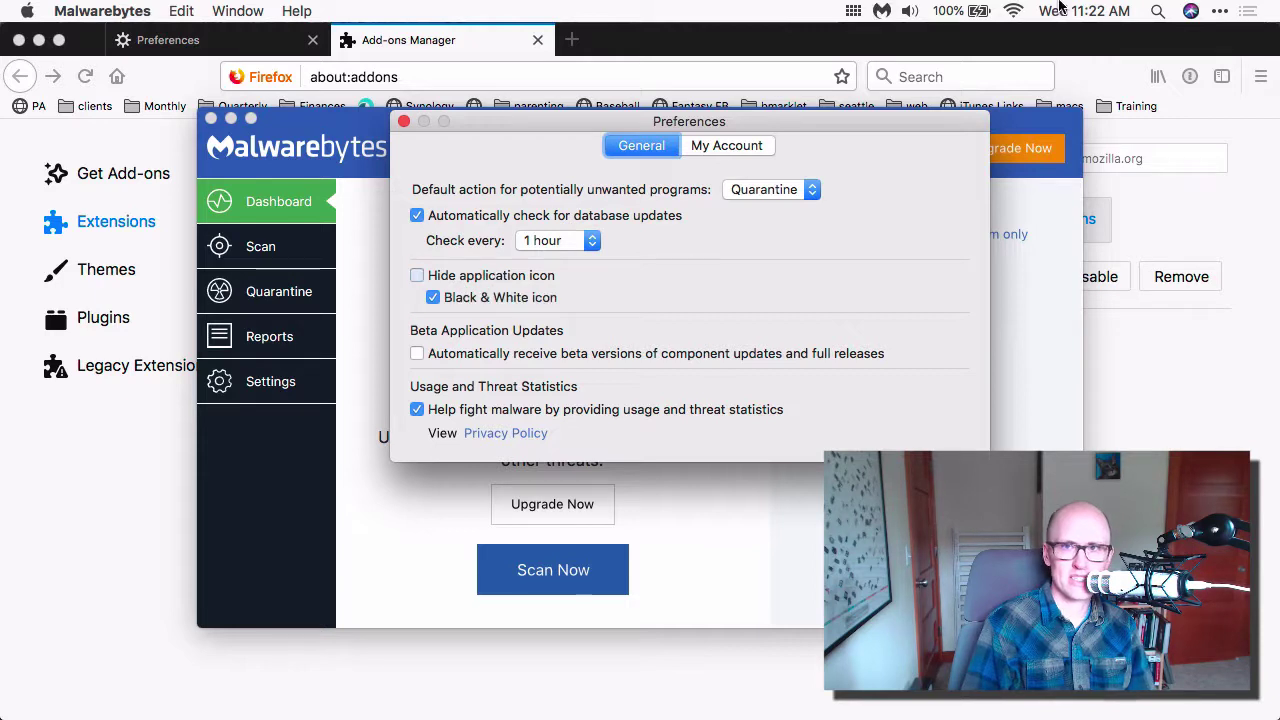